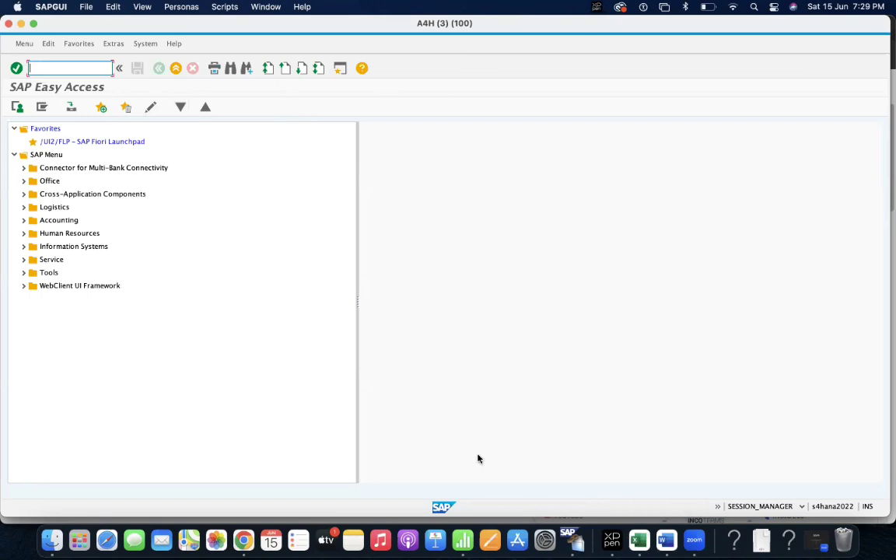
# Step: Launch the spreadsheet app from the Dock and start a new blank document
pyautogui.click(462, 541)
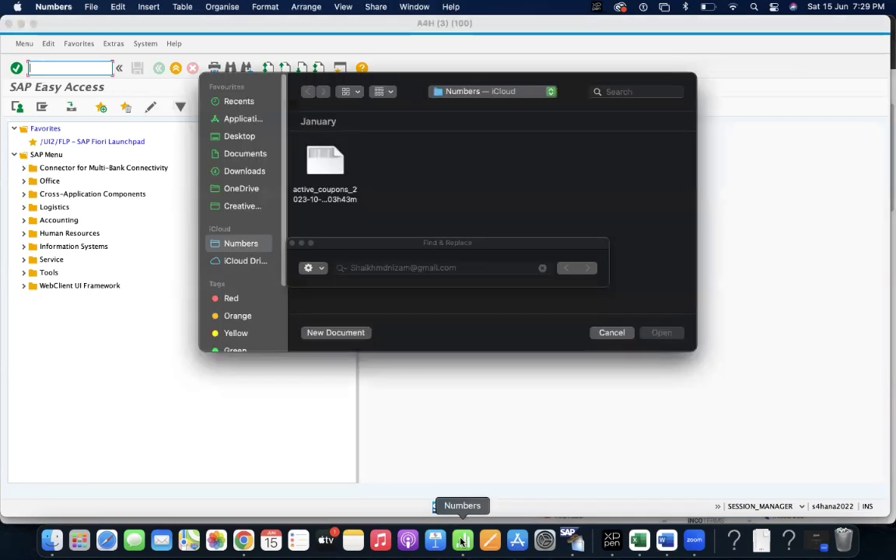
pyautogui.click(337, 333)
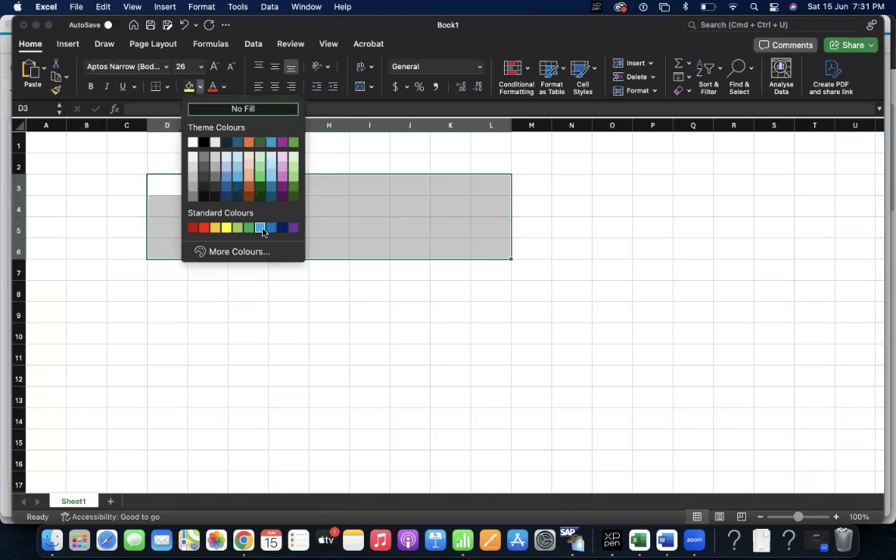
# Step: Shade D3:L6 blue and enter the banner title 'Plant GKP1' in G4
pyautogui.click(262, 226)
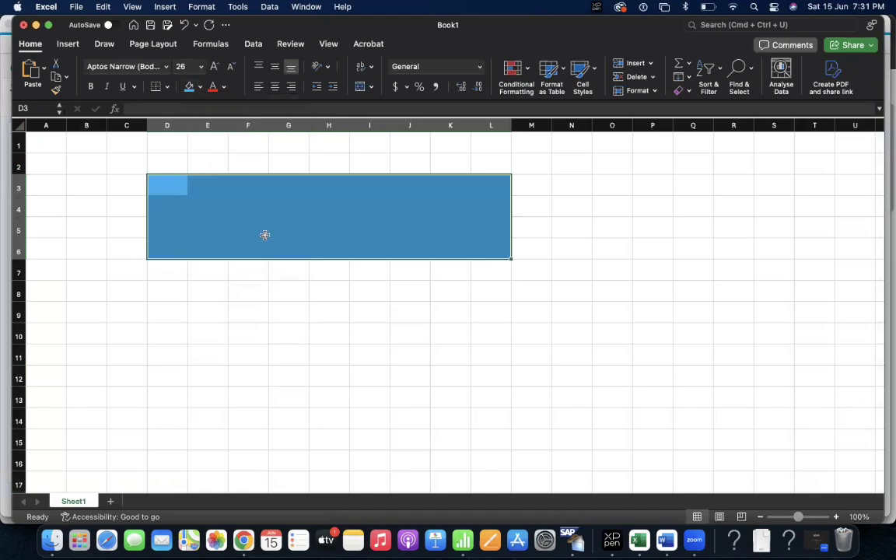
pyautogui.click(344, 274)
pyautogui.click(295, 209)
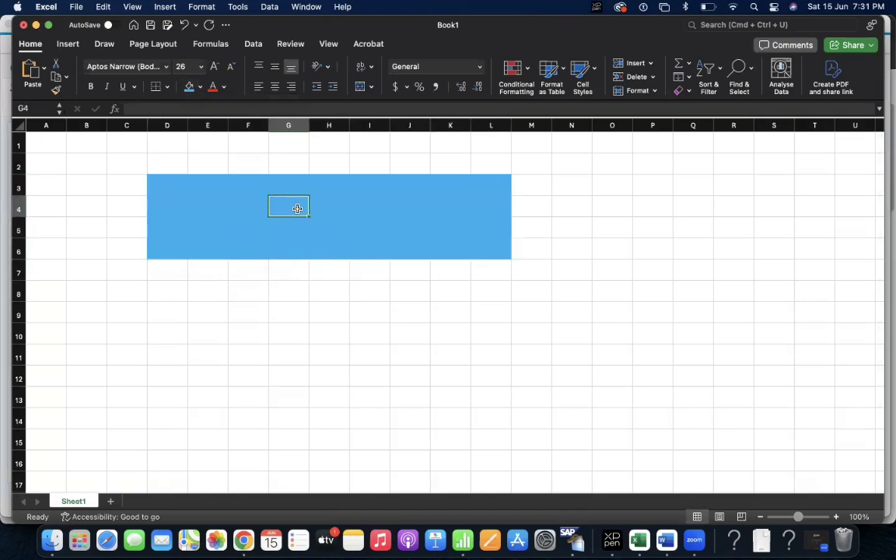
pyautogui.write('p')
pyautogui.press('BackSpace')
pyautogui.write('pl')
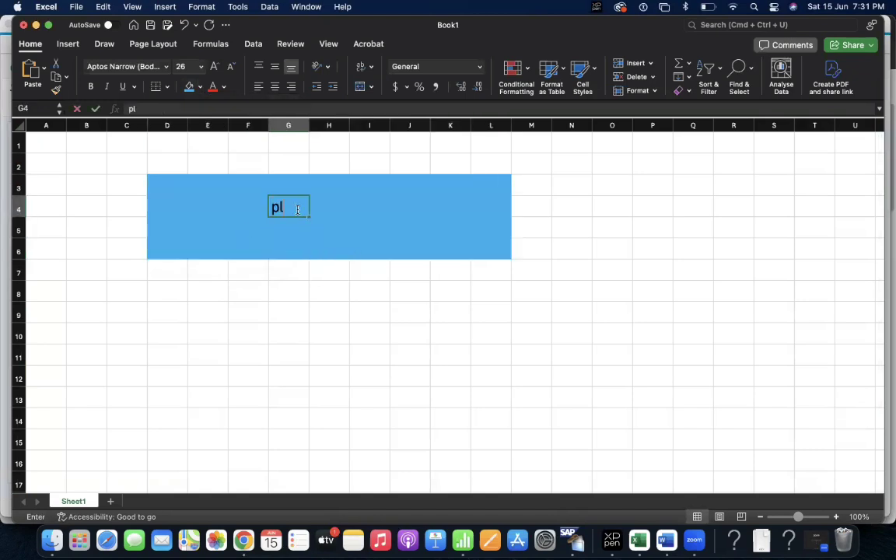
pyautogui.press('BackSpace')
pyautogui.press('BackSpace')
pyautogui.write('Plant')
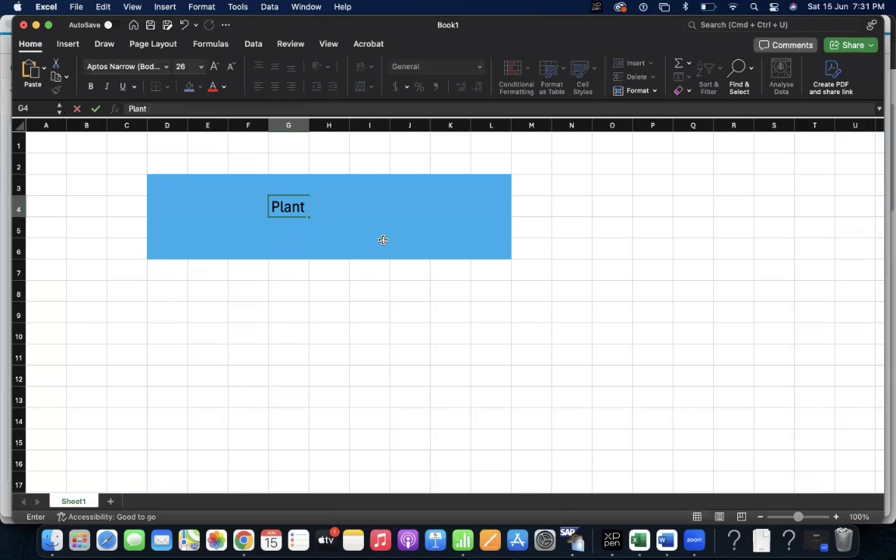
pyautogui.write(' GKP1')
pyautogui.press('Return')
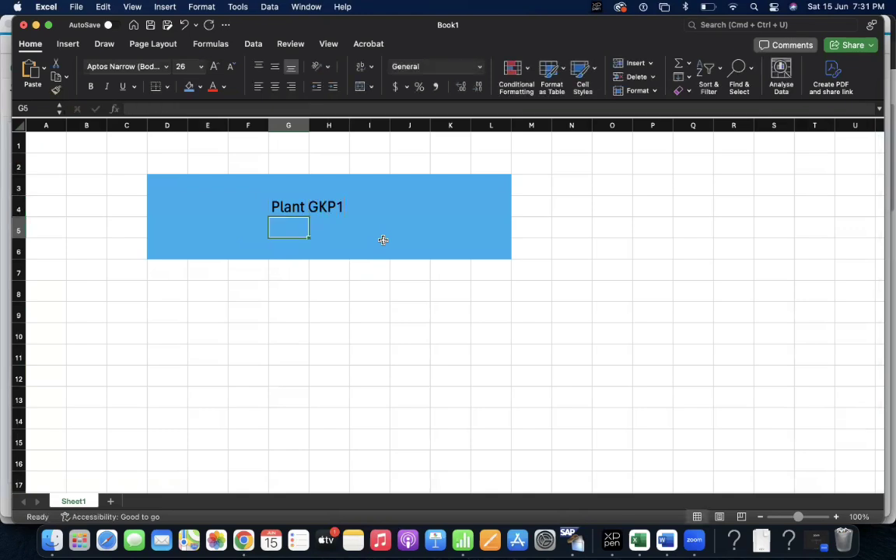
pyautogui.click(356, 287)
# Step: Fill D7:E7 yellow, G7:H7 purple and J7:K7 green
pyautogui.moveTo(159, 268); pyautogui.dragTo(200, 279)
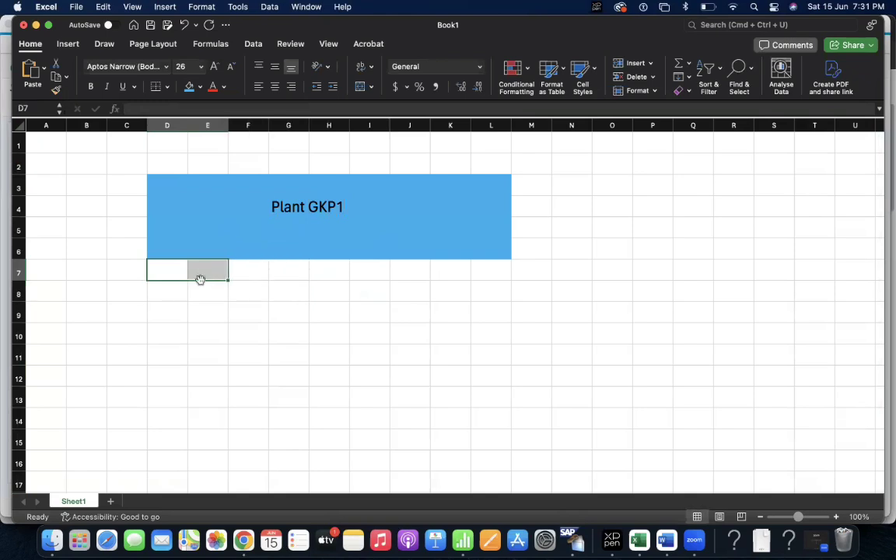
pyautogui.click(200, 87)
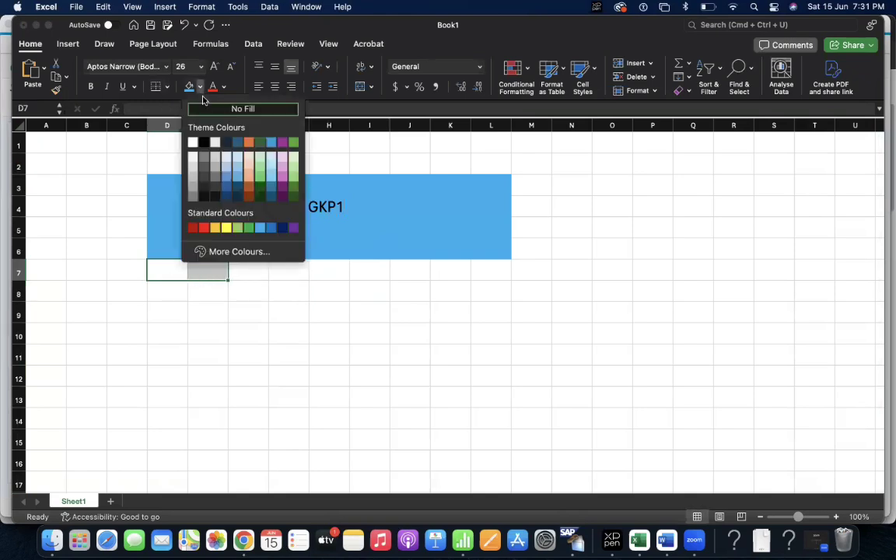
pyautogui.click(225, 228)
pyautogui.moveTo(279, 267); pyautogui.dragTo(348, 268)
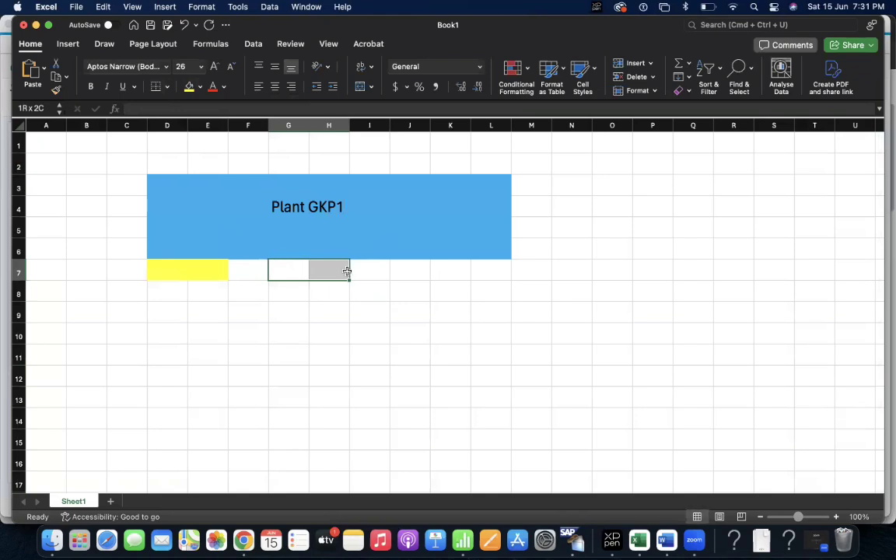
pyautogui.click(200, 87)
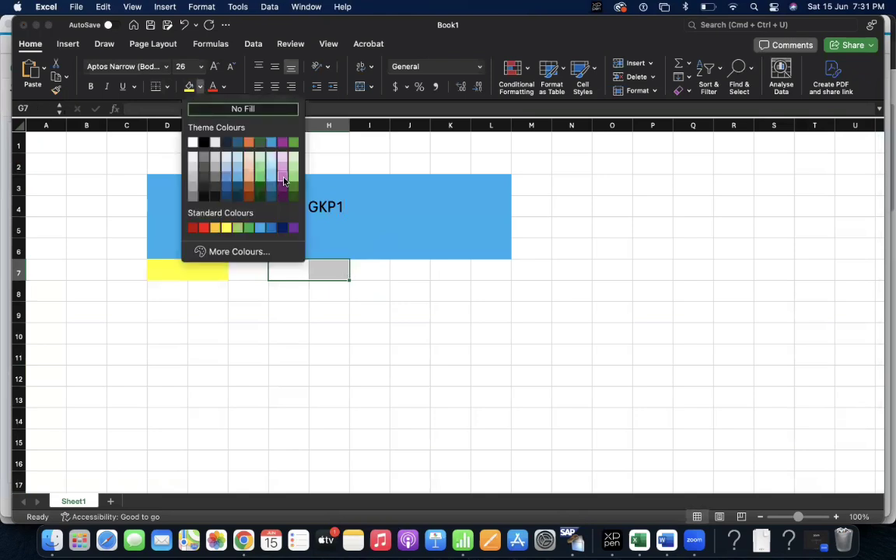
pyautogui.click(251, 160)
pyautogui.moveTo(410, 269); pyautogui.dragTo(451, 270)
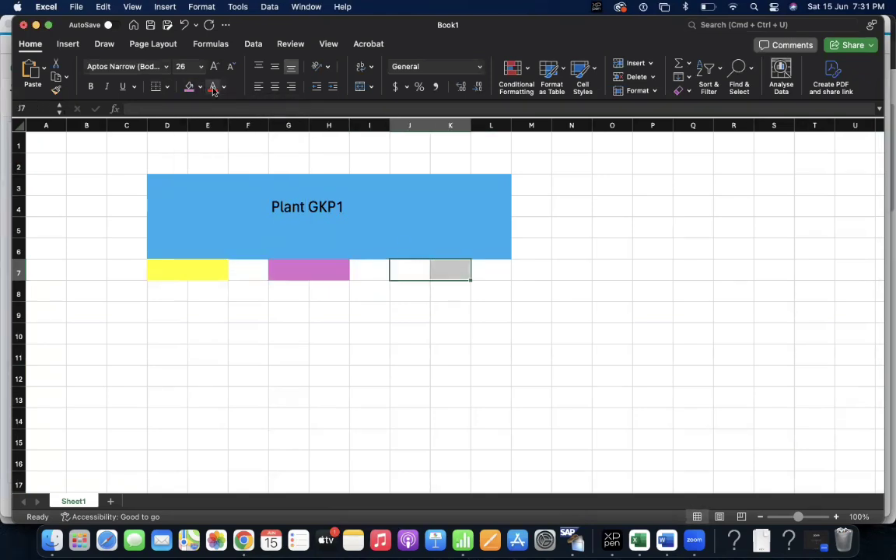
pyautogui.click(200, 87)
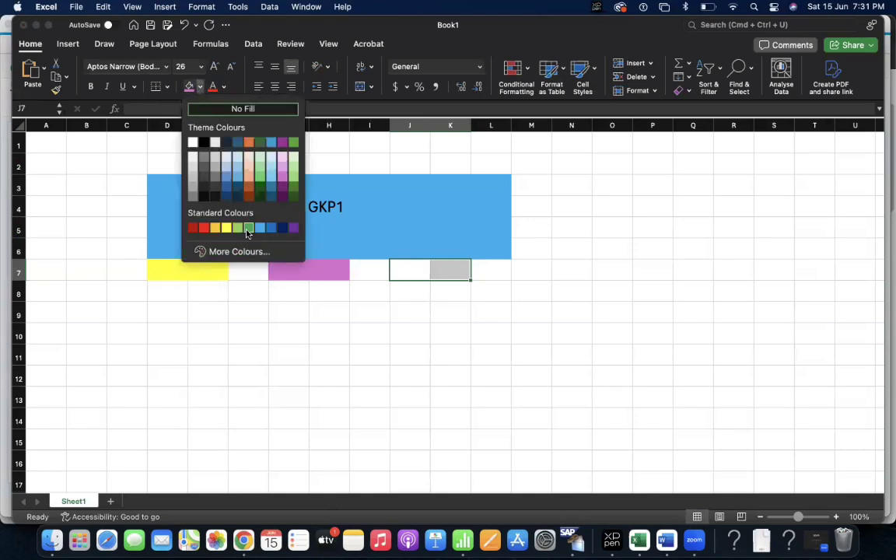
pyautogui.click(247, 228)
pyautogui.click(416, 314)
# Step: Label D7, G7 and J7 as 'Sloc FG01', 'Sloc RM01' and 'Sloc SP01'
pyautogui.click(179, 265)
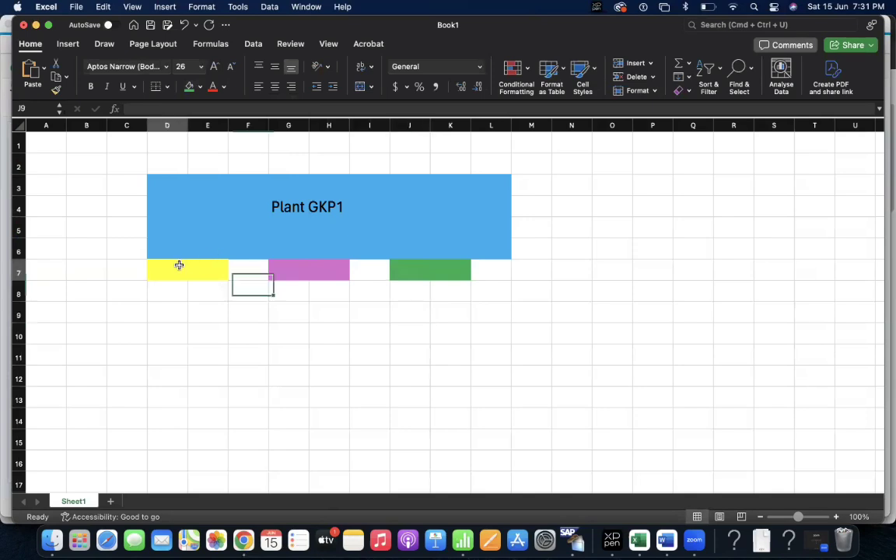
pyautogui.write('Sloc')
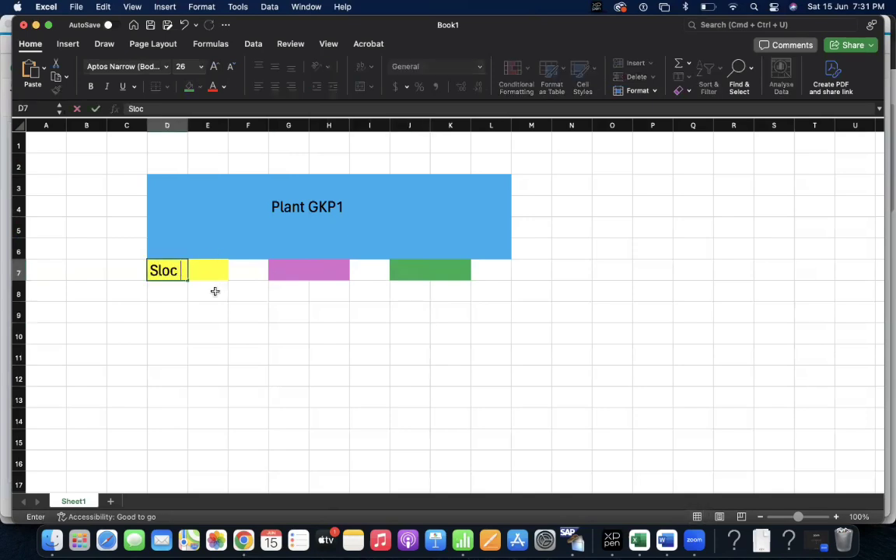
pyautogui.write(' FG10')
pyautogui.press('BackSpace')
pyautogui.press('BackSpace')
pyautogui.write('01')
pyautogui.press('Tab')
pyautogui.press('Tab')
pyautogui.press('Tab')
pyautogui.write('Sloc F')
pyautogui.press('BackSpace')
pyautogui.write('RM01')
pyautogui.press('Tab')
pyautogui.press('Tab')
pyautogui.write('S')
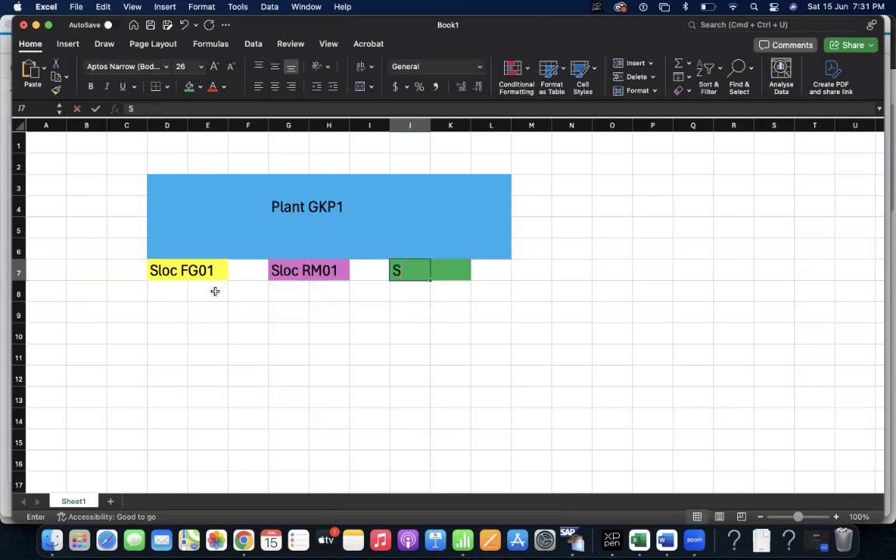
pyautogui.write('loc SP01')
pyautogui.press('Return')
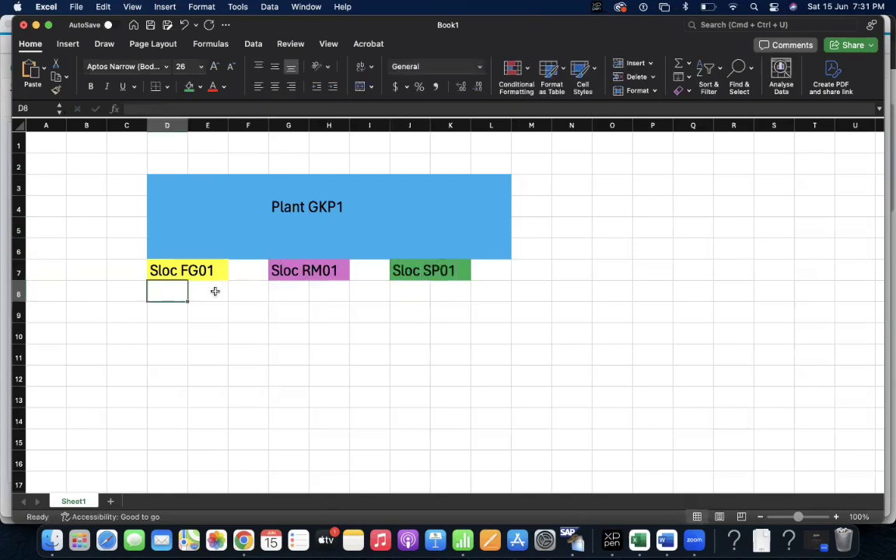
pyautogui.click(304, 361)
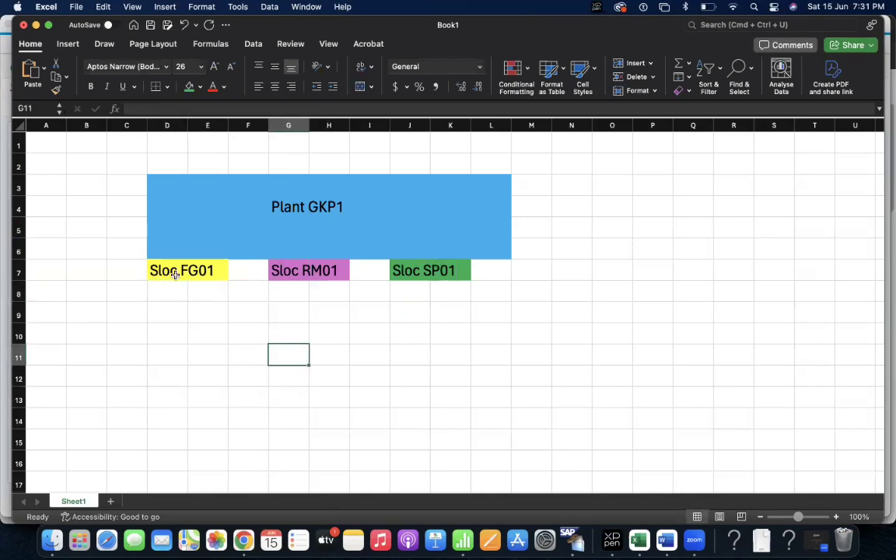
# Step: Fill D8:E8 rust-brown and type 'Shipping Point' into D8
pyautogui.moveTo(168, 272); pyautogui.dragTo(215, 273)
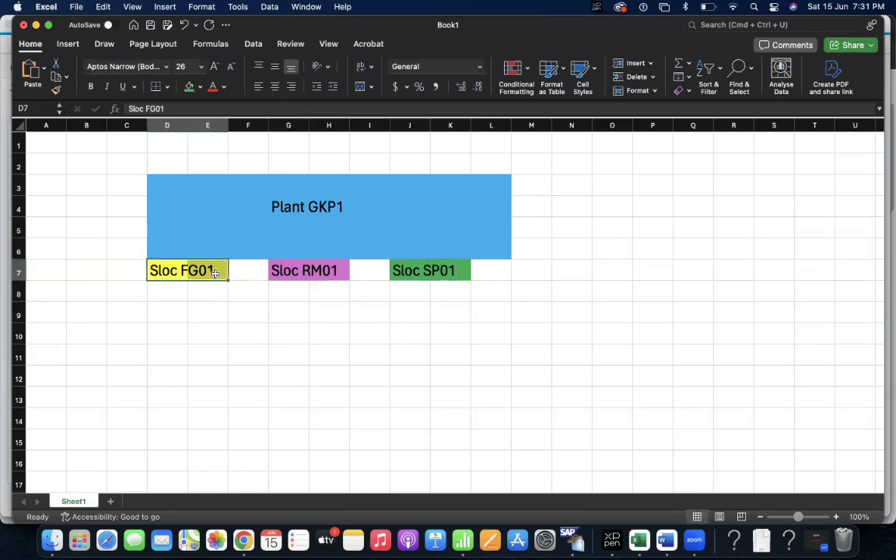
pyautogui.click(326, 271)
pyautogui.click(434, 271)
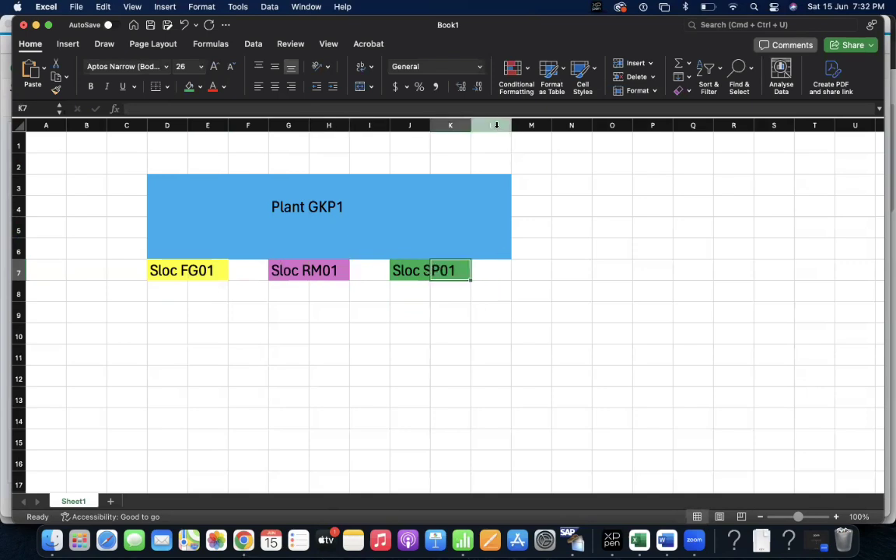
pyautogui.moveTo(170, 294); pyautogui.dragTo(215, 296)
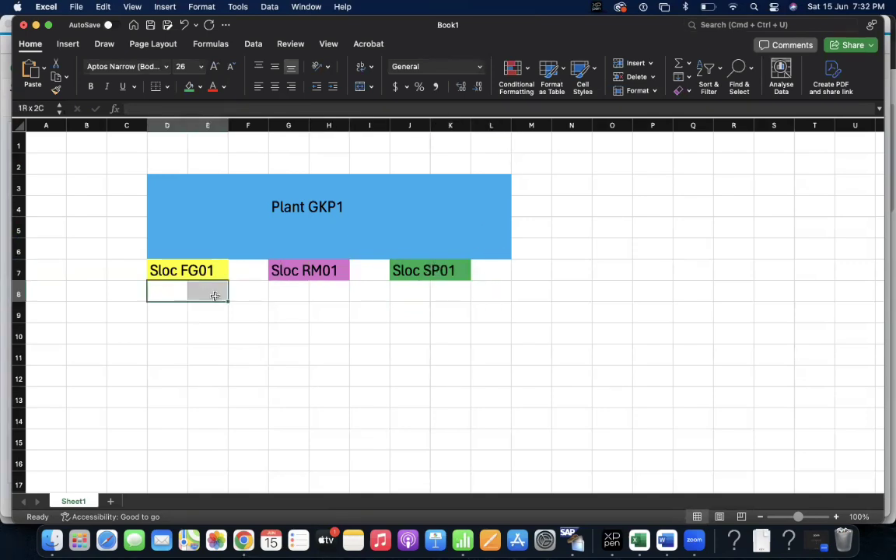
pyautogui.click(200, 86)
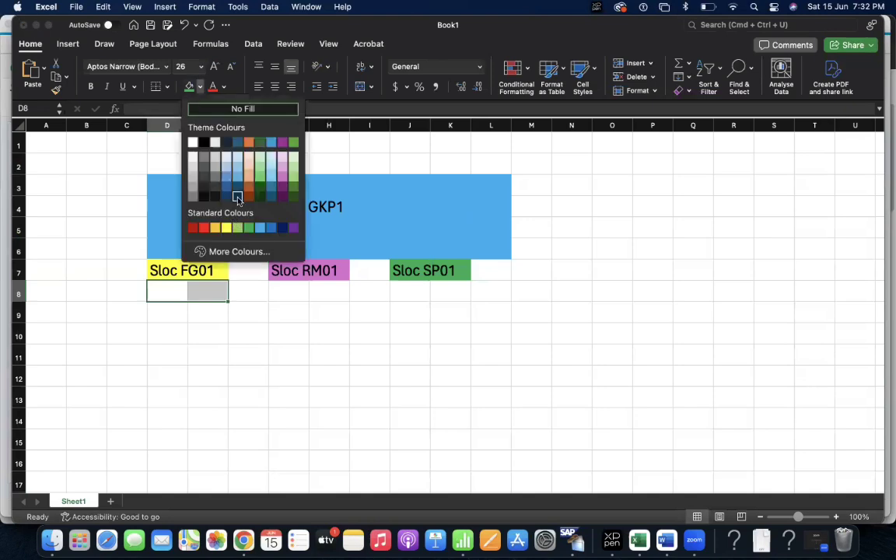
pyautogui.click(248, 187)
pyautogui.write('S')
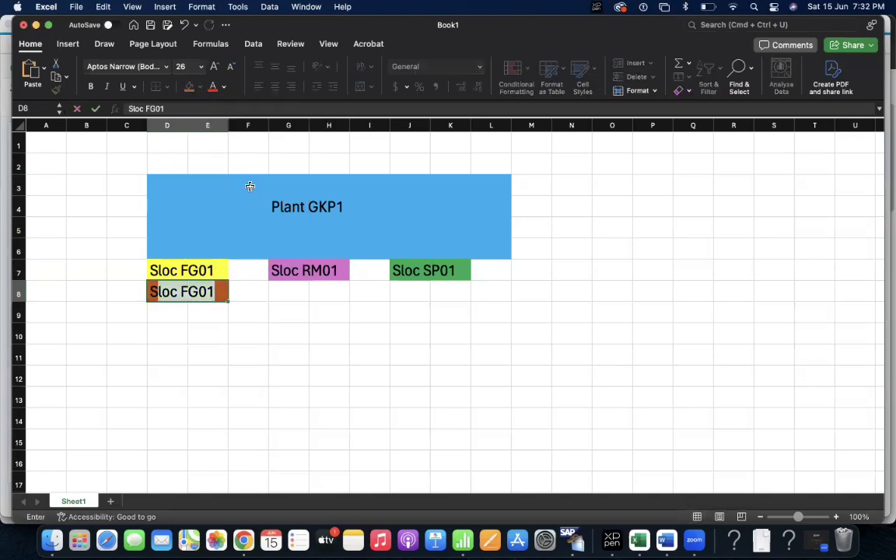
pyautogui.write('hipping Point')
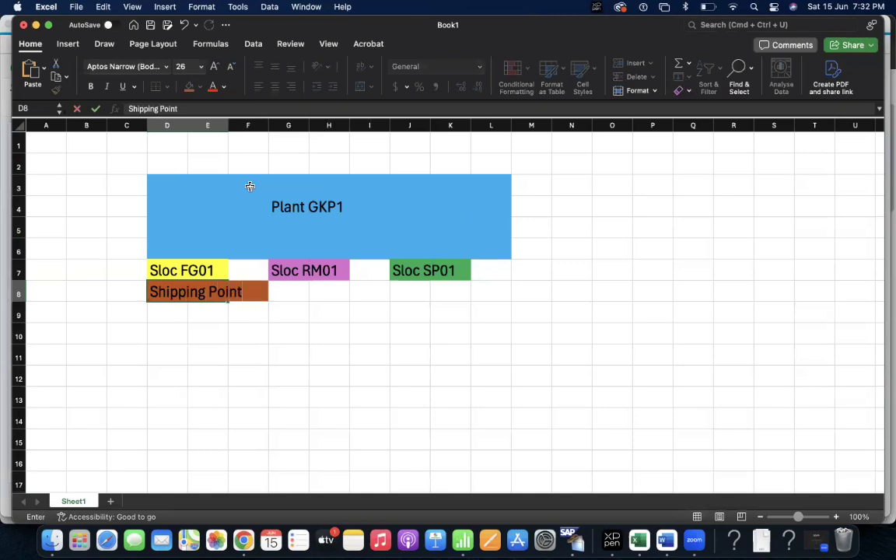
pyautogui.press('Return')
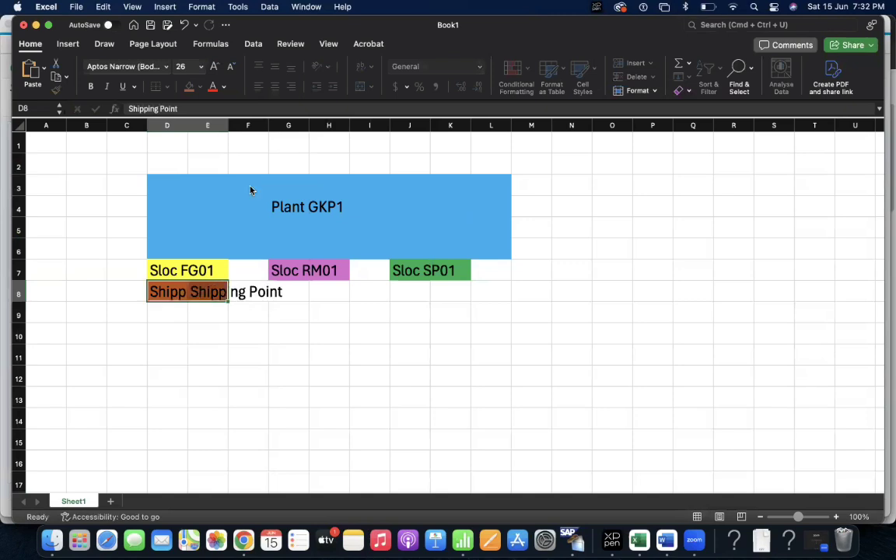
pyautogui.click(218, 246)
pyautogui.click(192, 333)
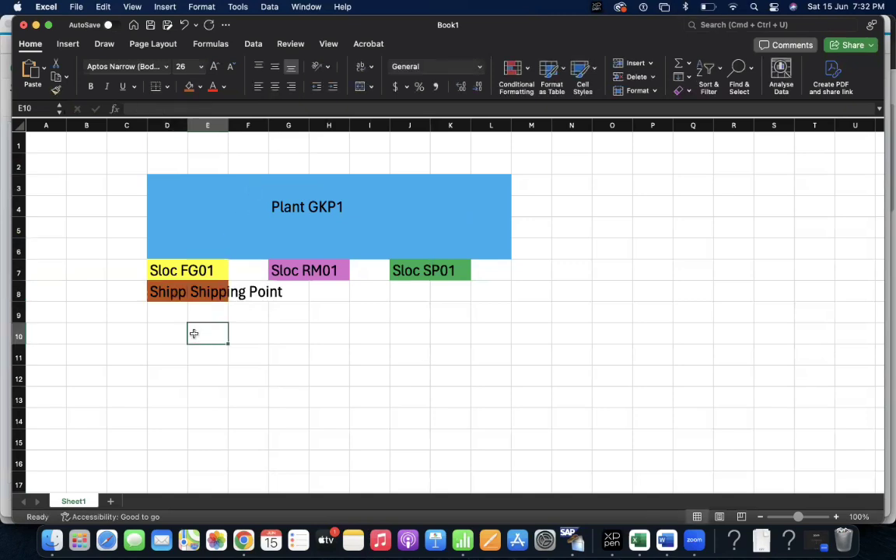
pyautogui.click(178, 291)
pyautogui.click(208, 293)
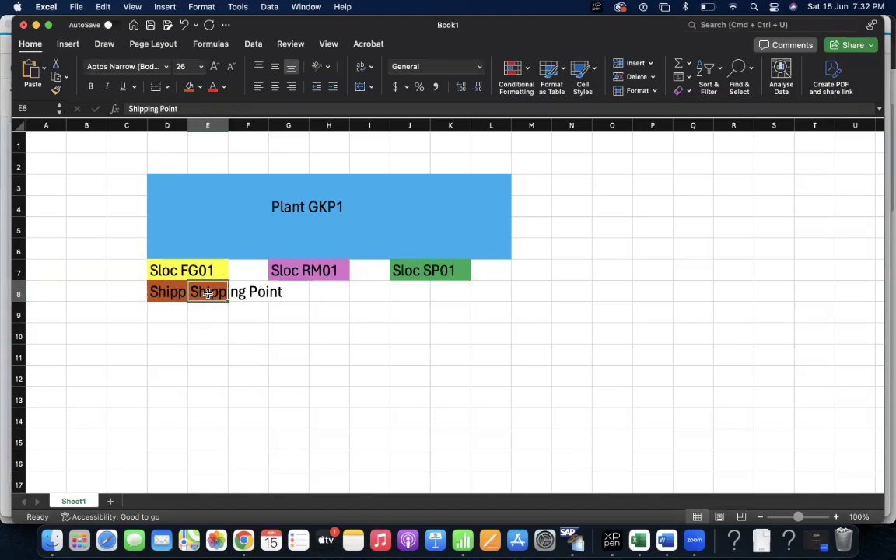
# Step: Change D8 to 'SP 0001' and clear the leftover text from E8
pyautogui.click(161, 291)
pyautogui.write('Shi')
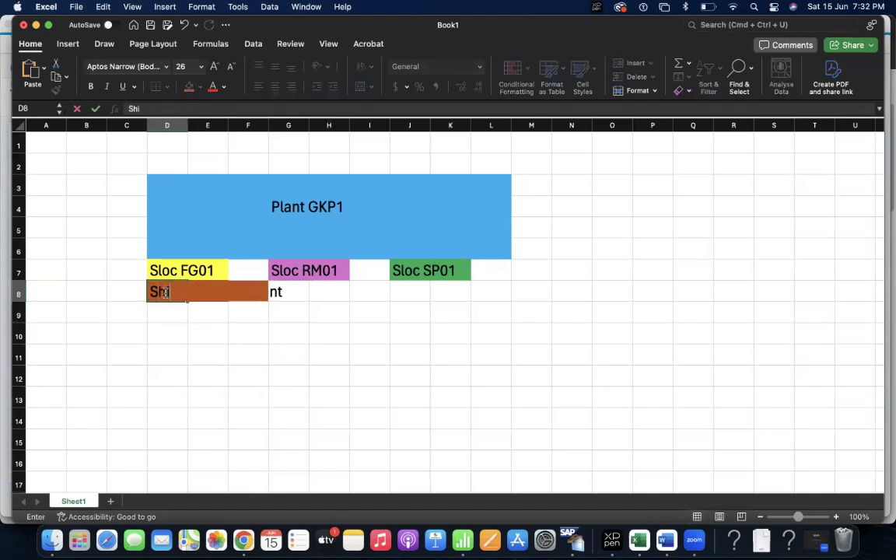
pyautogui.write('pping P')
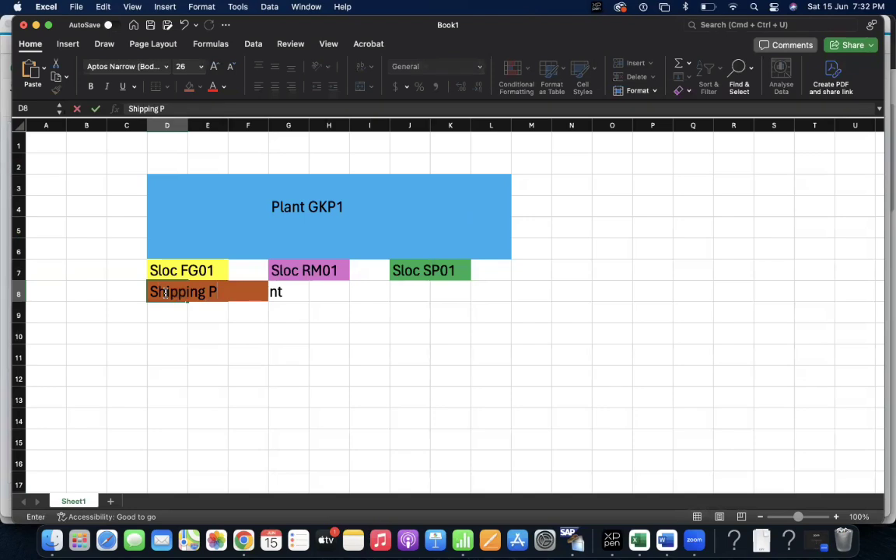
pyautogui.press('BackSpace')
pyautogui.press('BackSpace')
pyautogui.press('BackSpace')
pyautogui.press('BackSpace')
pyautogui.press('BackSpace')
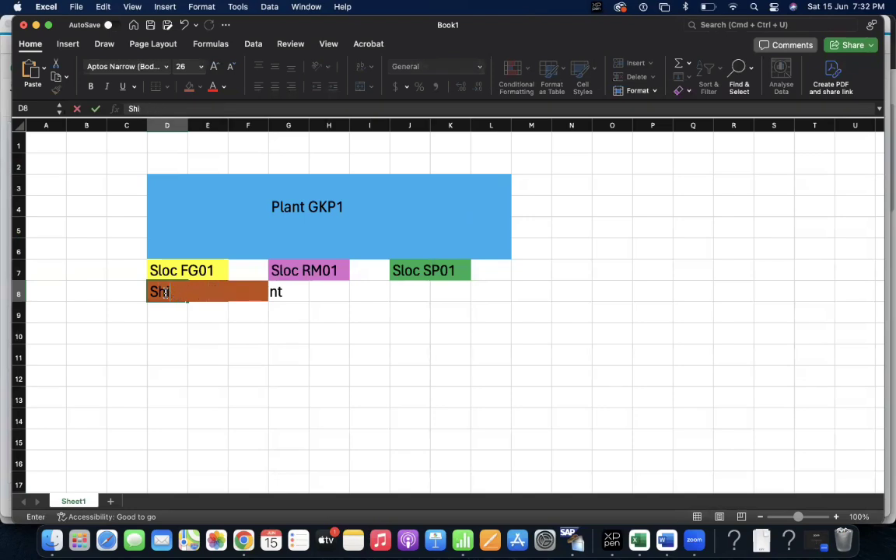
pyautogui.write('P0001')
pyautogui.press('Tab')
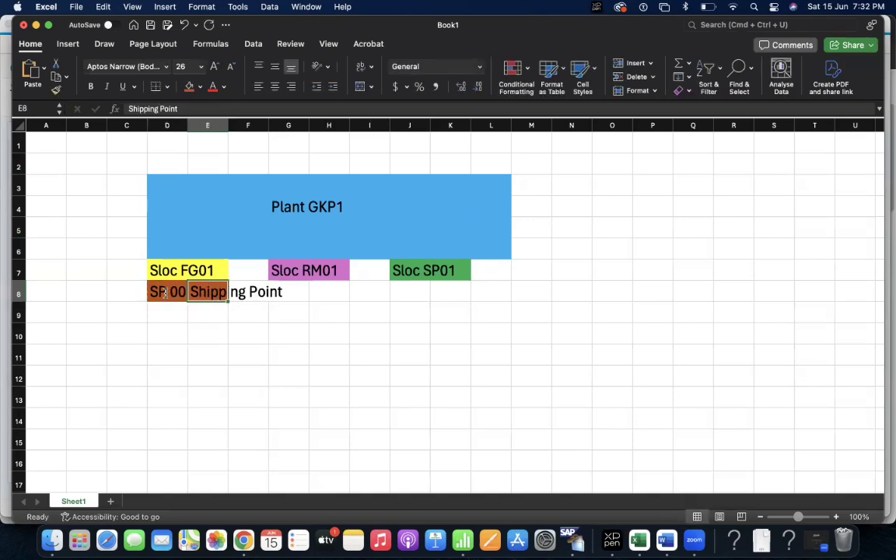
pyautogui.press('Delete')
pyautogui.press('Tab')
pyautogui.press('Tab')
pyautogui.press('Tab')
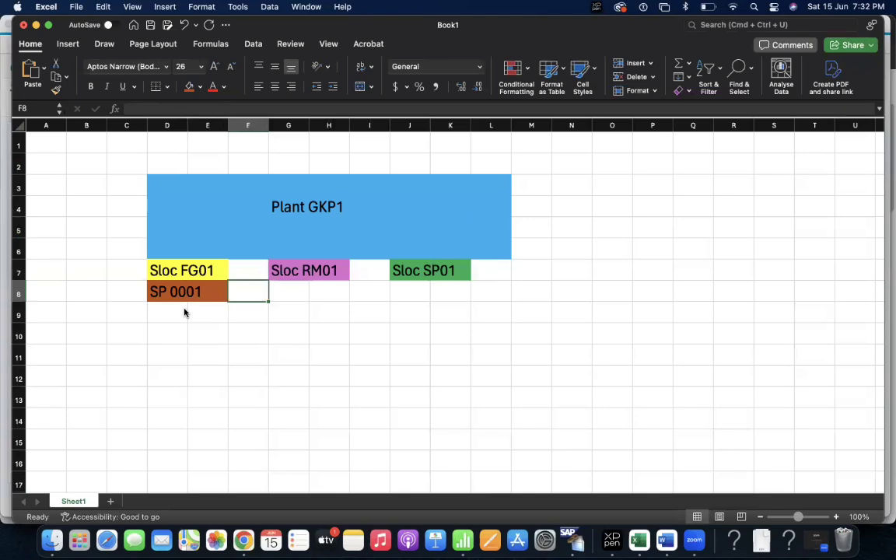
pyautogui.press('Left')
# Step: Enter 'SP 0002' in G8 and 'SP SP01' in J8
pyautogui.write('SP')
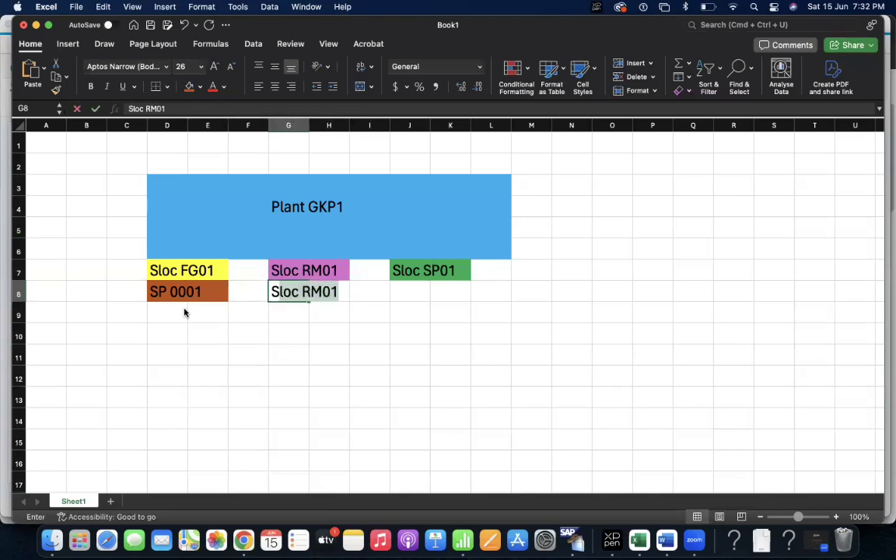
pyautogui.write(' 0002')
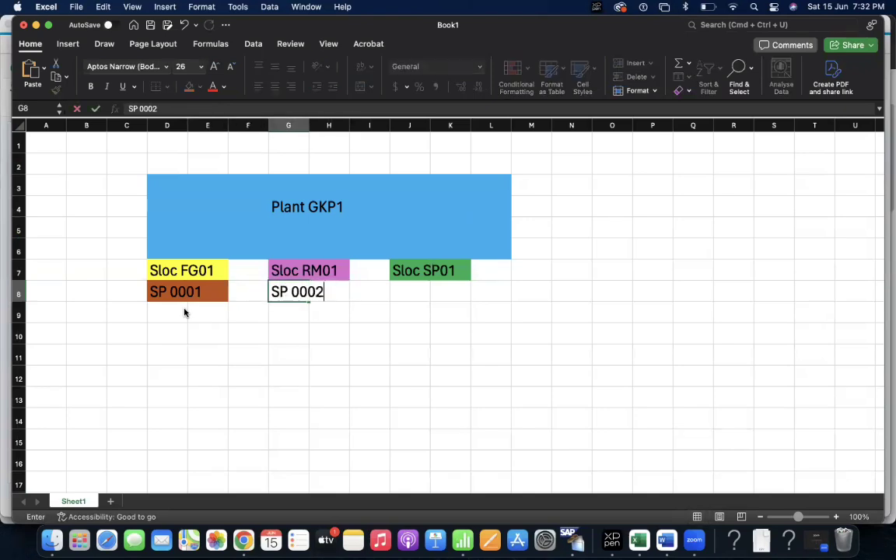
pyautogui.press('Tab')
pyautogui.press('Tab')
pyautogui.press('Tab')
pyautogui.write('SP 000')
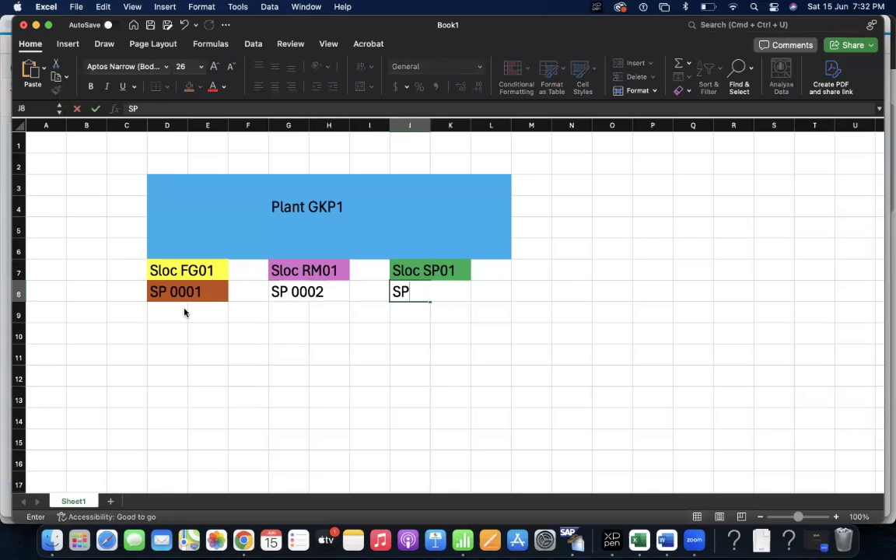
pyautogui.press('BackSpace')
pyautogui.press('BackSpace')
pyautogui.press('BackSpace')
pyautogui.write('R')
pyautogui.press('BackSpace')
pyautogui.write('SP01')
pyautogui.click(282, 291)
# Step: Change G8 to 'SP RM01' and D8 to 'SP FG01'
pyautogui.doubleClick(282, 291)
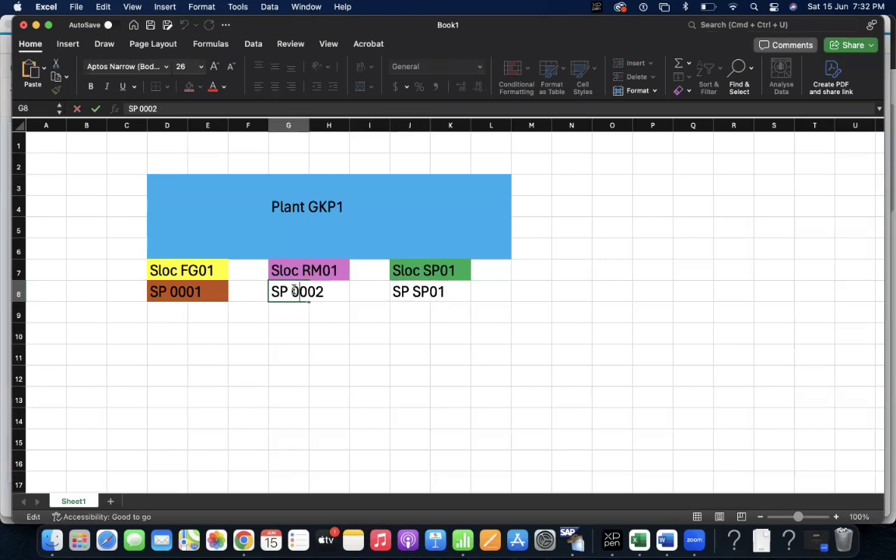
pyautogui.press('BackSpace')
pyautogui.press('BackSpace')
pyautogui.press('BackSpace')
pyautogui.press('BackSpace')
pyautogui.write('RM01')
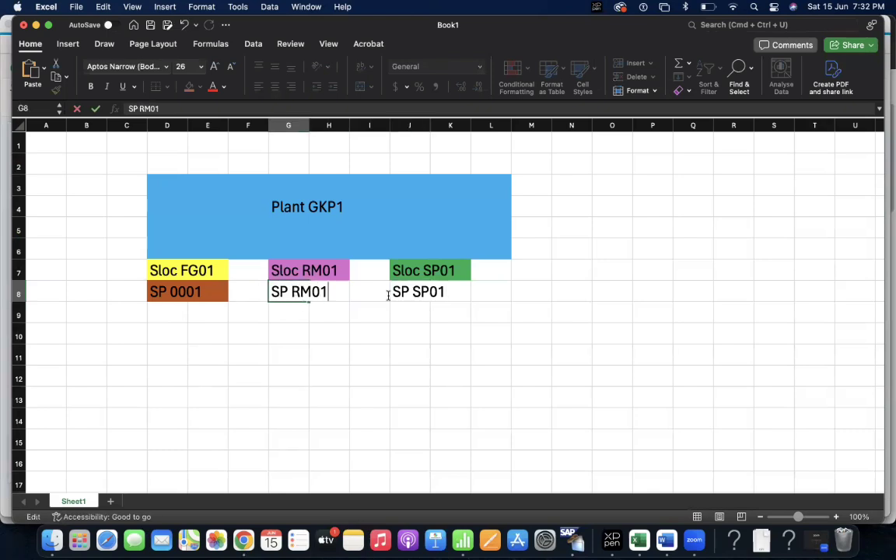
pyautogui.click(167, 291)
pyautogui.doubleClick(179, 291)
pyautogui.write('FF')
pyautogui.press('BackSpace')
pyautogui.write('G01')
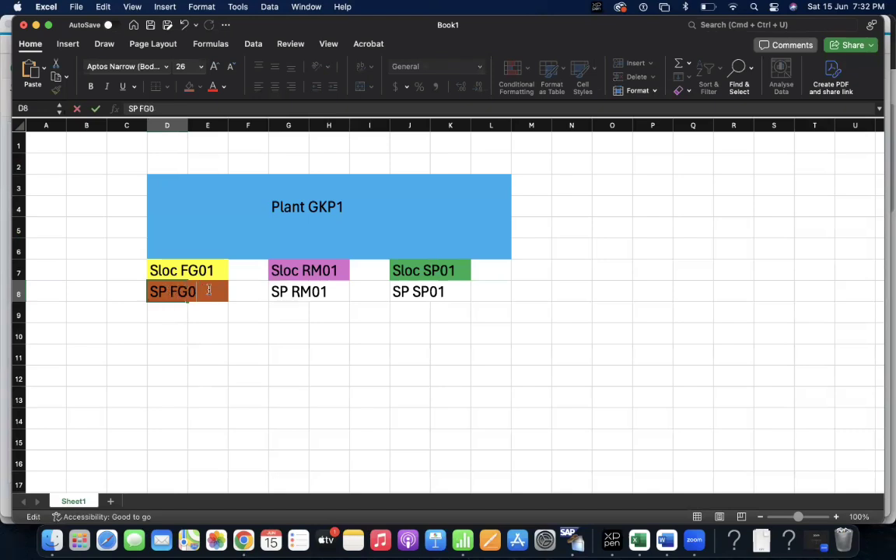
pyautogui.press('Return')
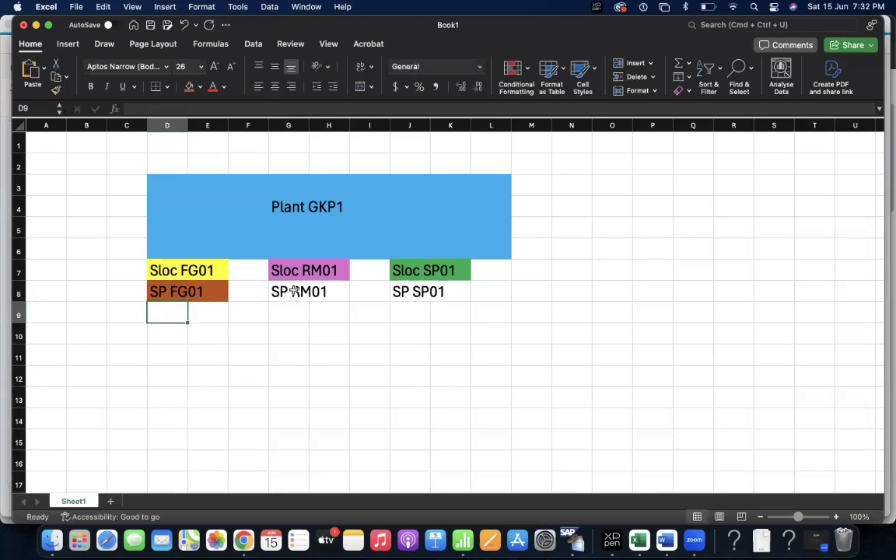
# Step: Fill G8:H8 and J8:K8 with the same brown as D8
pyautogui.click(294, 291)
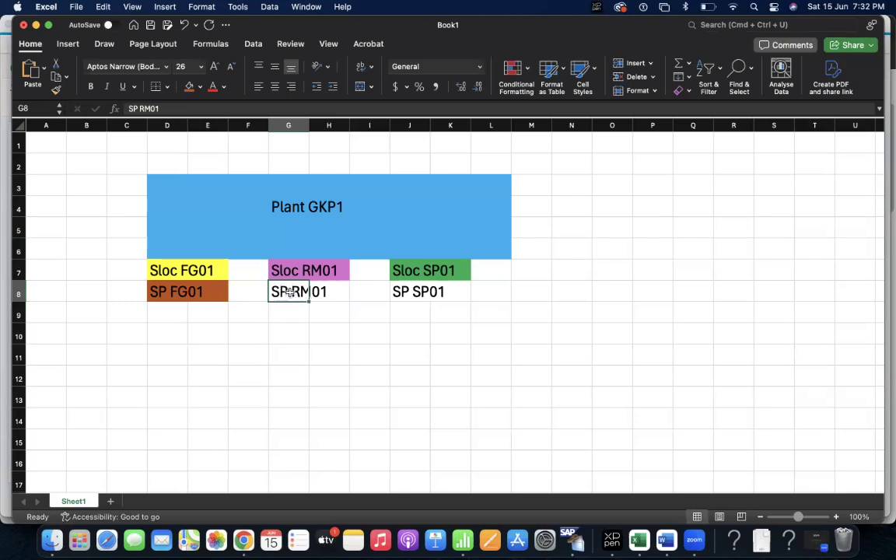
pyautogui.moveTo(286, 290); pyautogui.dragTo(340, 289)
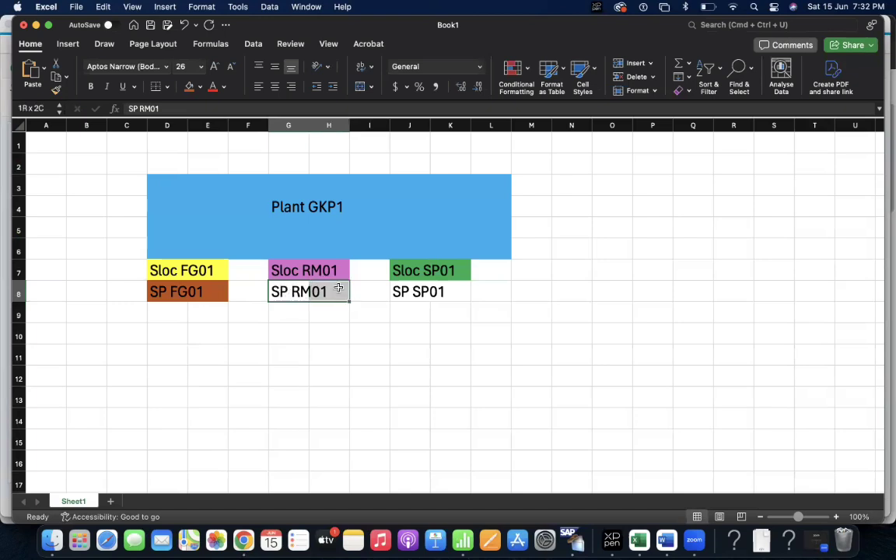
pyautogui.click(189, 86)
pyautogui.moveTo(408, 289); pyautogui.dragTo(455, 290)
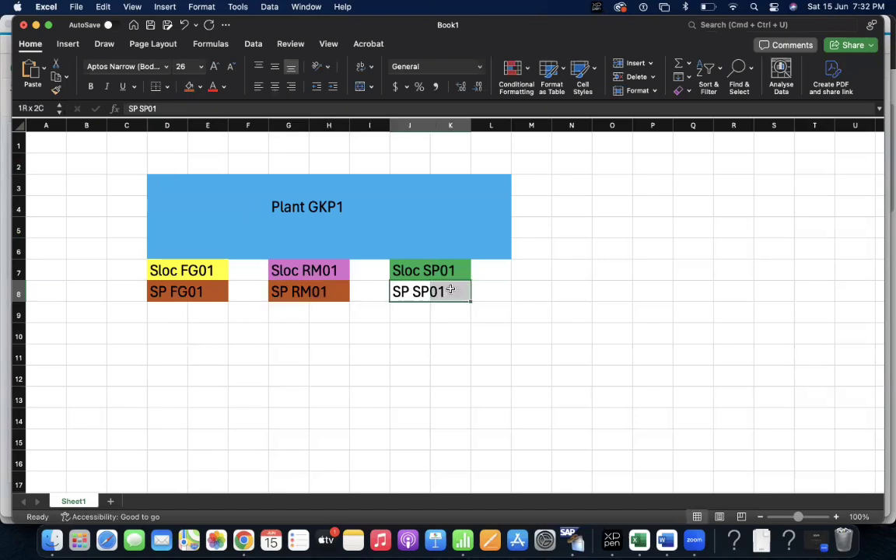
pyautogui.click(189, 86)
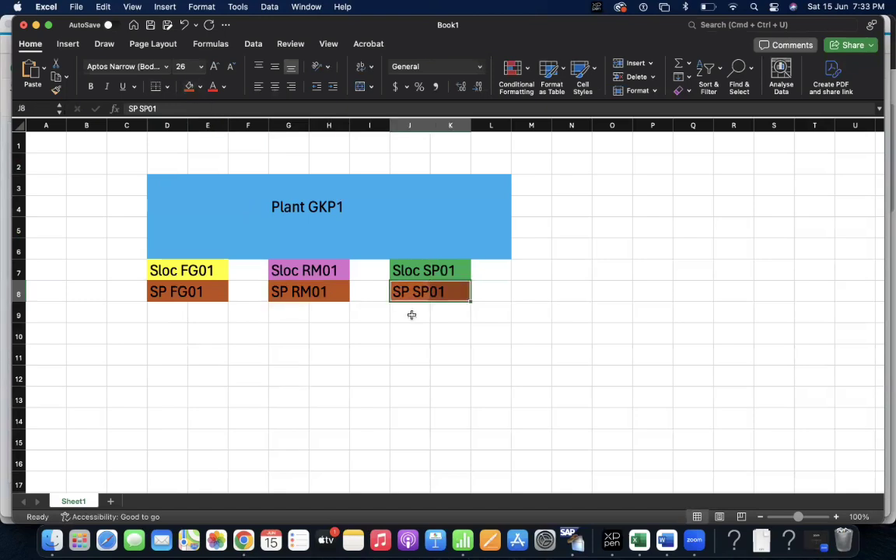
pyautogui.click(478, 393)
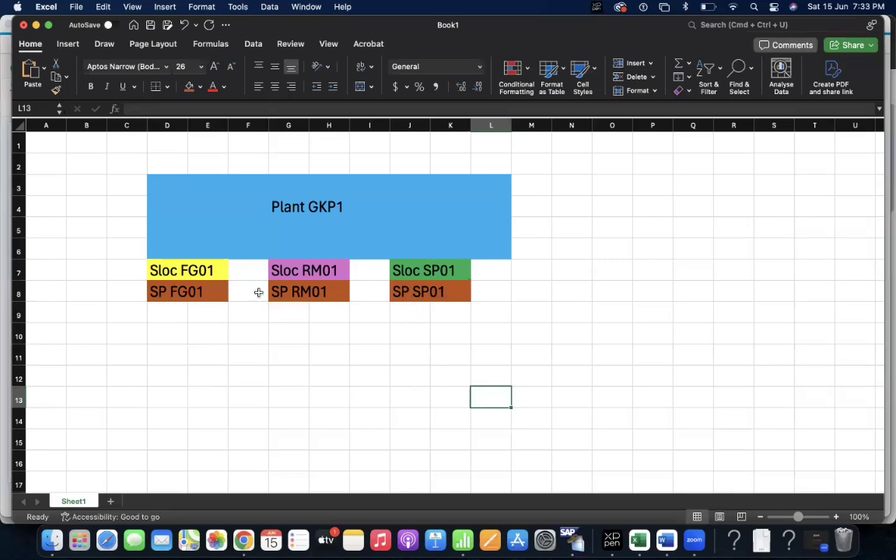
# Step: Enter Forklift in D10, Crane in G10 and Movers in G11
pyautogui.click(158, 312)
pyautogui.moveTo(158, 312); pyautogui.dragTo(202, 376)
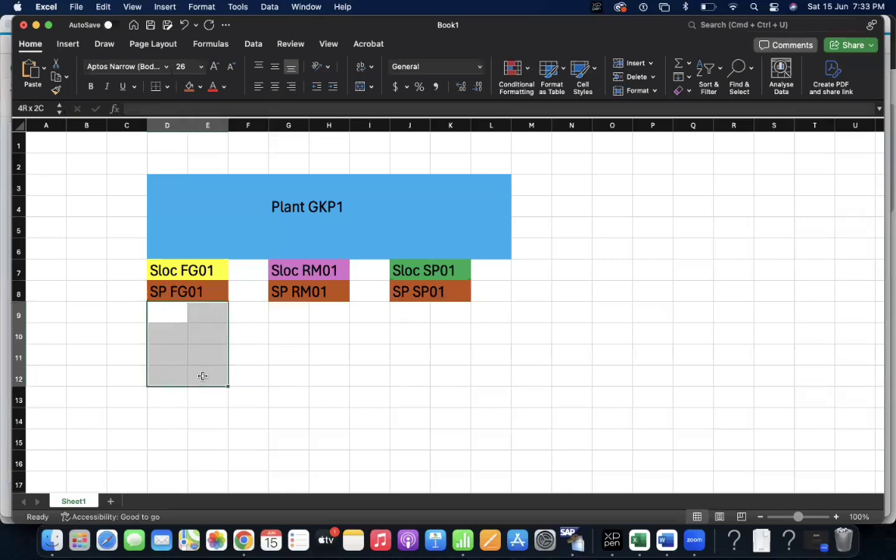
pyautogui.click(156, 330)
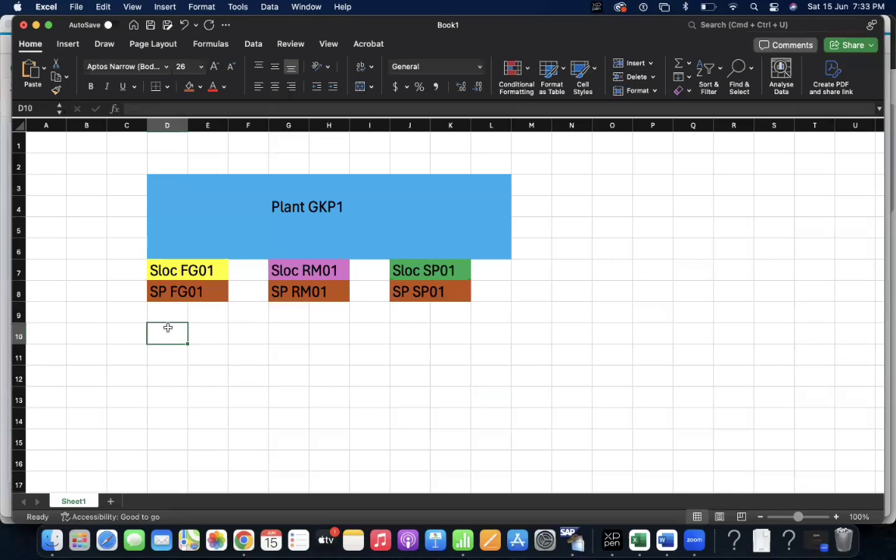
pyautogui.write('Forklift')
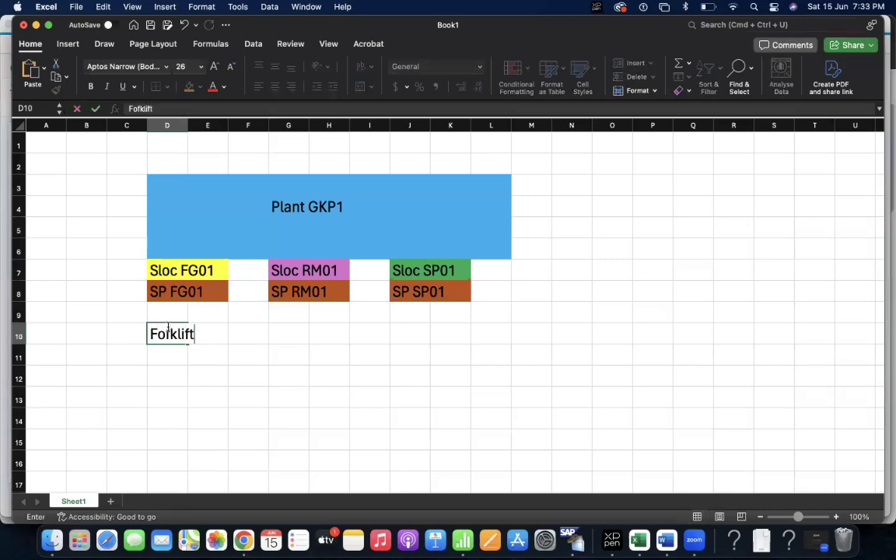
pyautogui.press('Tab')
pyautogui.press('Tab')
pyautogui.press('Tab')
pyautogui.write('Crane')
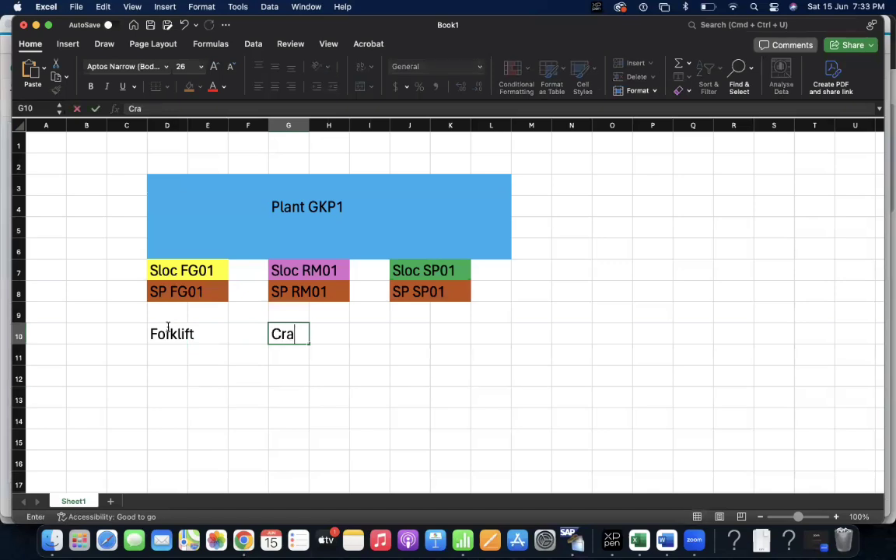
pyautogui.press('Return')
pyautogui.press('Tab')
pyautogui.press('Tab')
pyautogui.press('Tab')
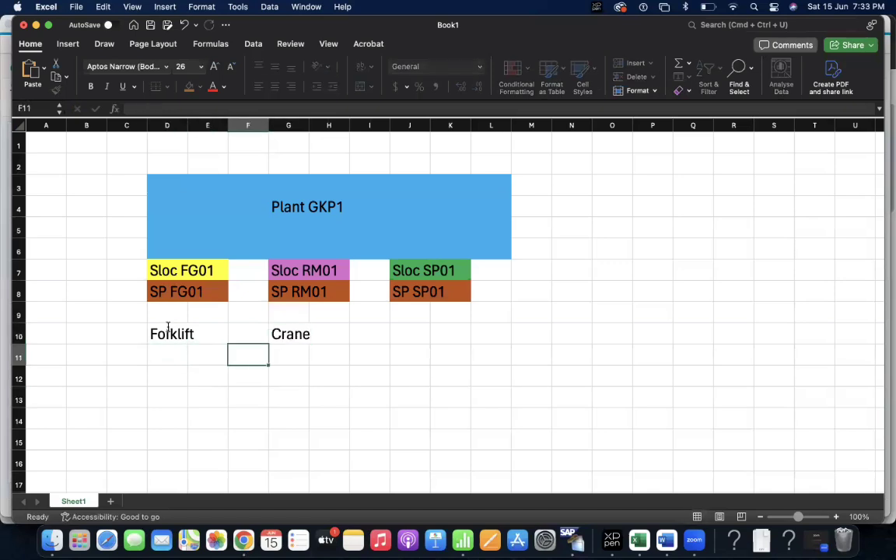
pyautogui.write('P')
pyautogui.press('BackSpace')
pyautogui.write('mO')
pyautogui.press('BackSpace')
pyautogui.press('BackSpace')
pyautogui.write('Movers')
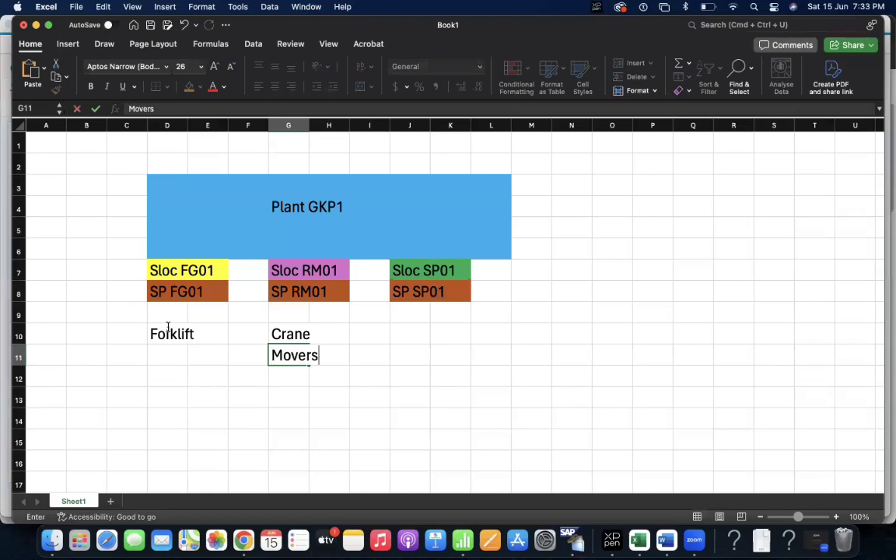
# Step: Enter Human in J10 and Small carriers in J11
pyautogui.click(416, 342)
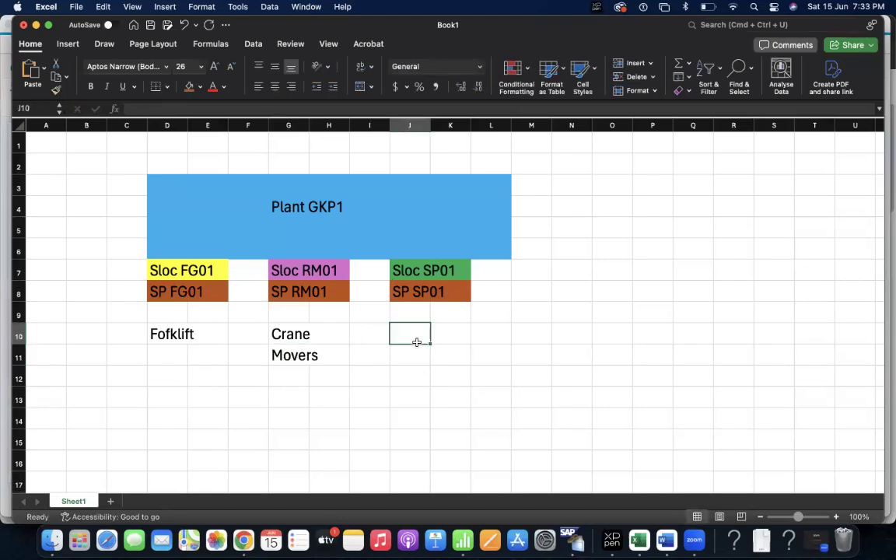
pyautogui.write('N')
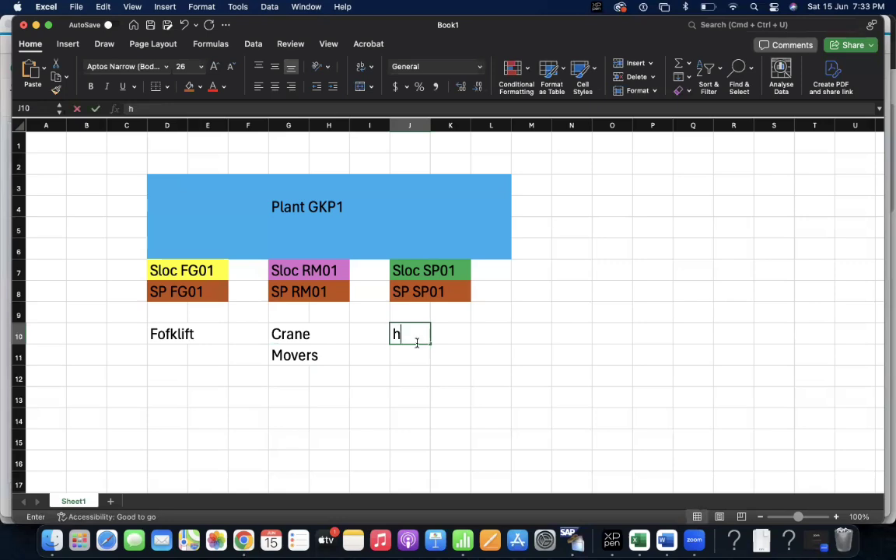
pyautogui.press('BackSpace')
pyautogui.write('Human')
pyautogui.press('Return')
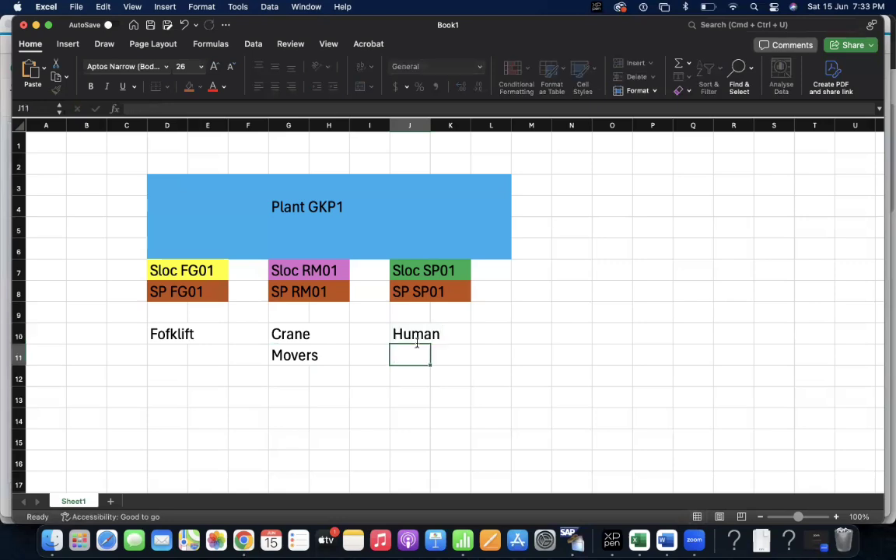
pyautogui.write('Small')
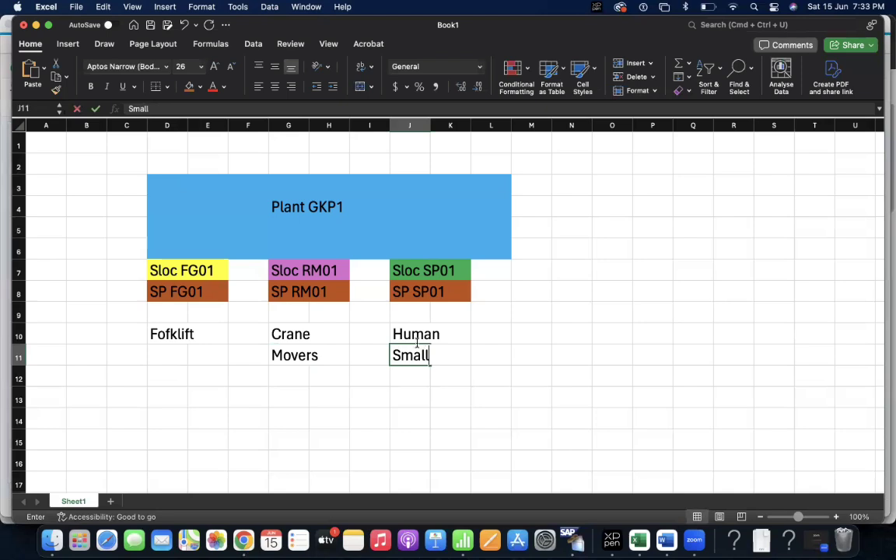
pyautogui.write(' carriers')
pyautogui.press('BackSpace')
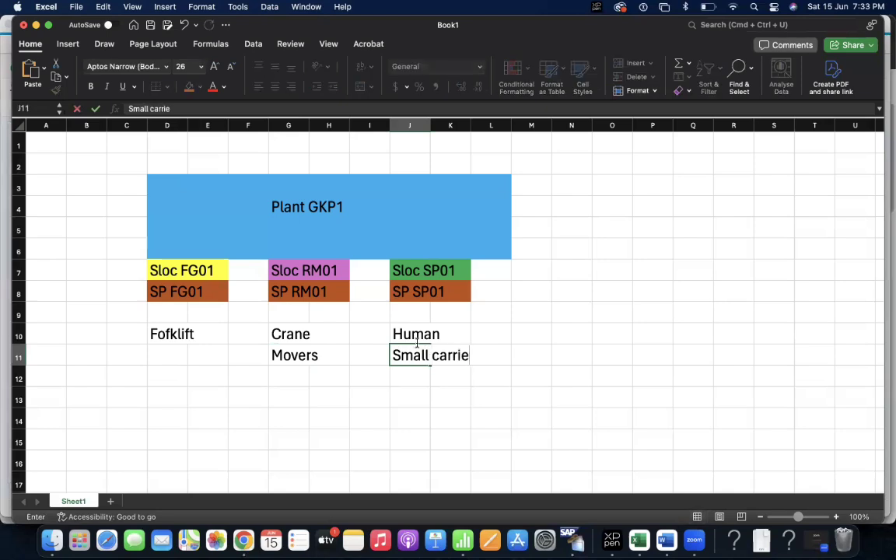
pyautogui.write('rs')
pyautogui.press('Return')
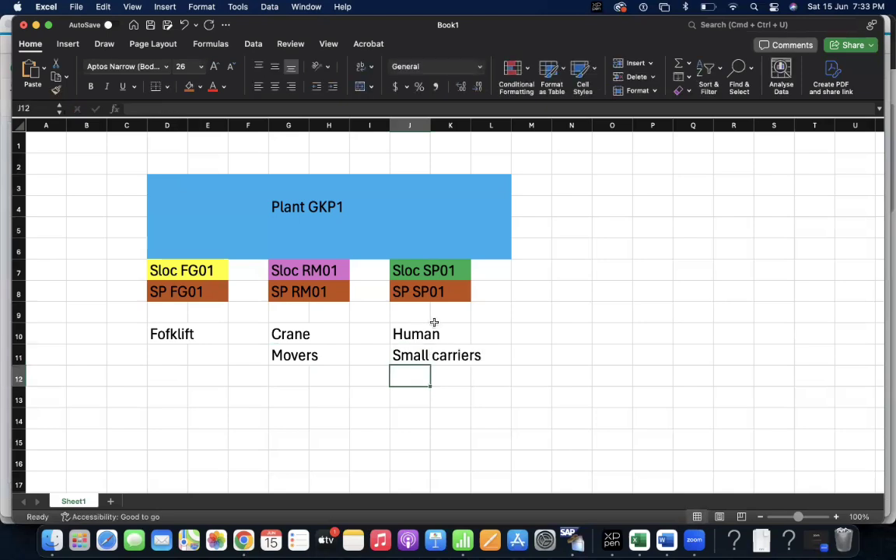
pyautogui.moveTo(410, 272); pyautogui.dragTo(461, 356)
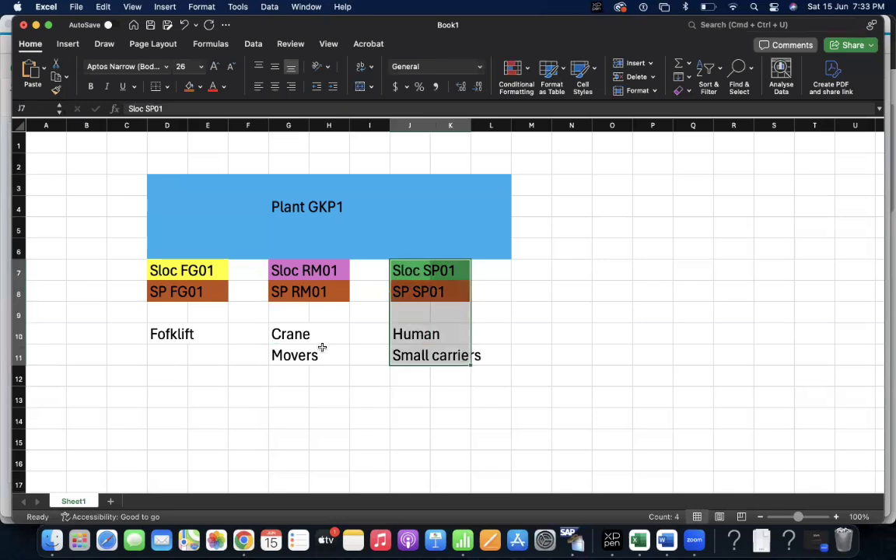
pyautogui.moveTo(160, 268); pyautogui.dragTo(202, 366)
pyautogui.moveTo(155, 291); pyautogui.dragTo(199, 293)
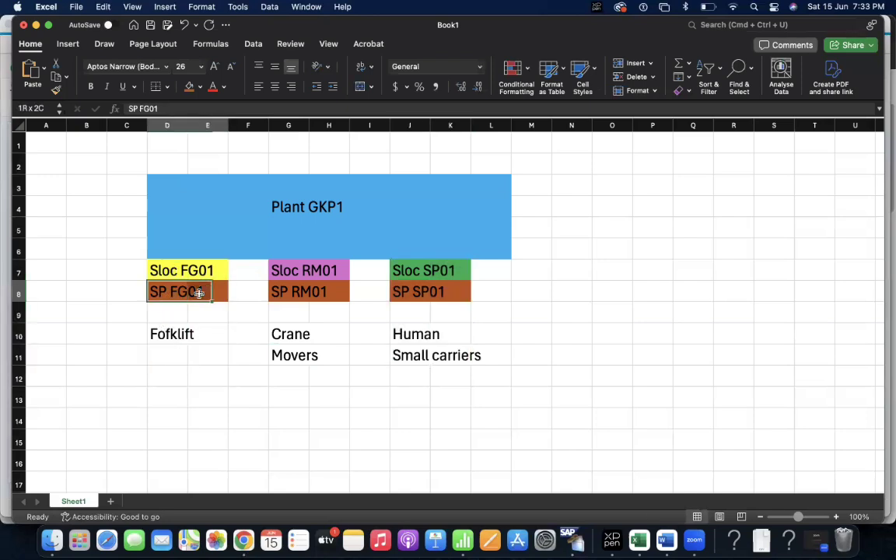
pyautogui.moveTo(81, 288); pyautogui.dragTo(179, 373)
pyautogui.moveTo(81, 332); pyautogui.dragTo(224, 344)
pyautogui.click(125, 371)
pyautogui.moveTo(125, 372); pyautogui.dragTo(208, 366)
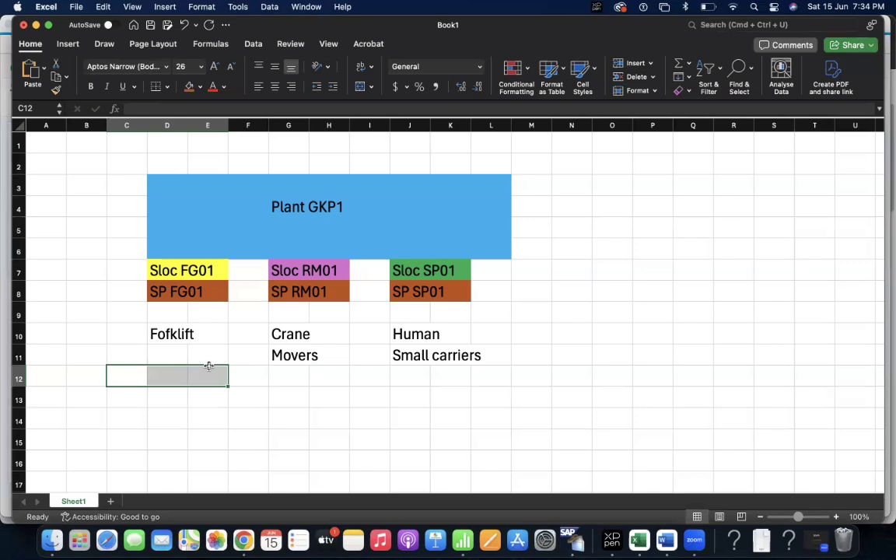
# Step: Review the diagram's Human/Small carriers, Crane/Movers and Sloc FG01/SP FG01 groups
pyautogui.moveTo(396, 335); pyautogui.dragTo(404, 356)
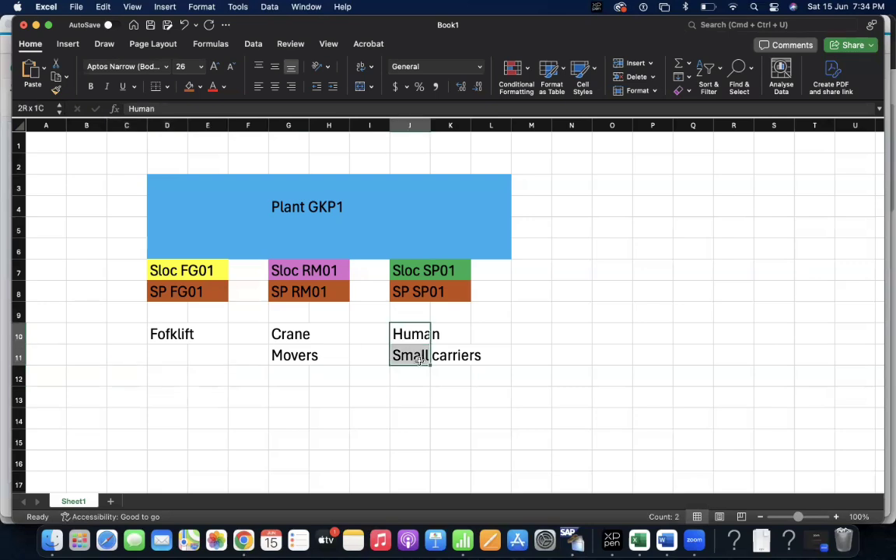
pyautogui.moveTo(299, 334); pyautogui.dragTo(298, 360)
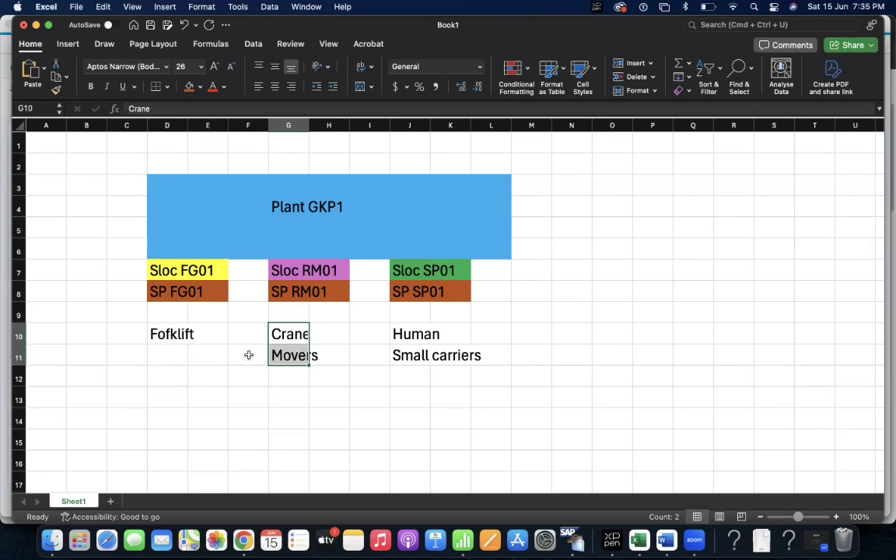
pyautogui.moveTo(152, 266); pyautogui.dragTo(220, 291)
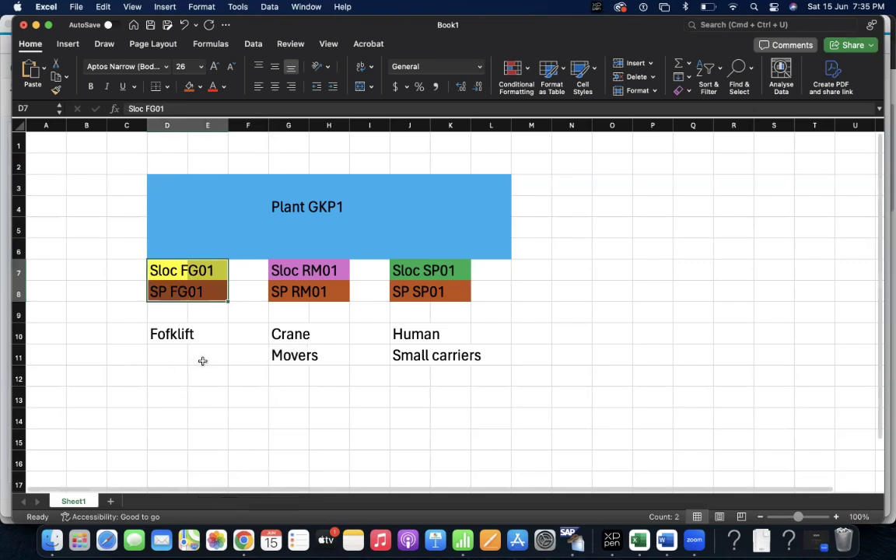
pyautogui.click(165, 421)
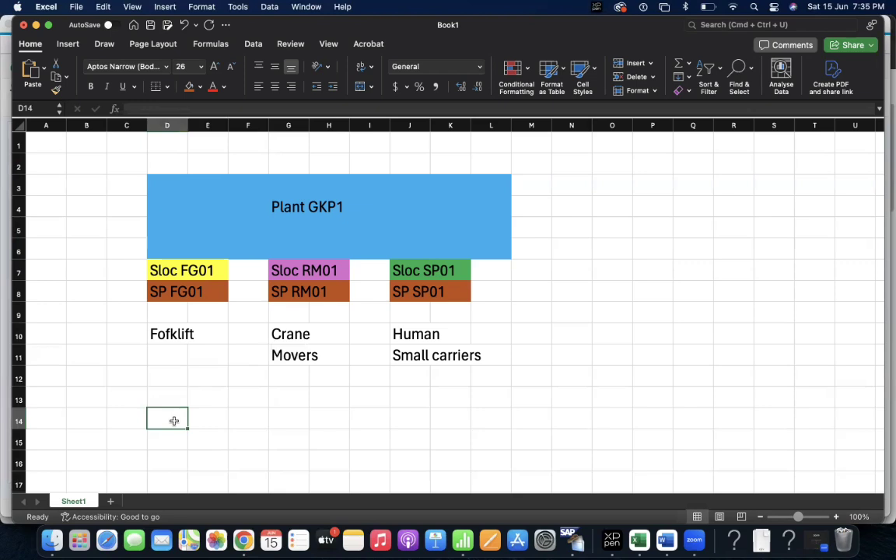
# Step: Switch to SAP GUI, run transaction SPRO and open the SAP Reference IMG
pyautogui.click(573, 545)
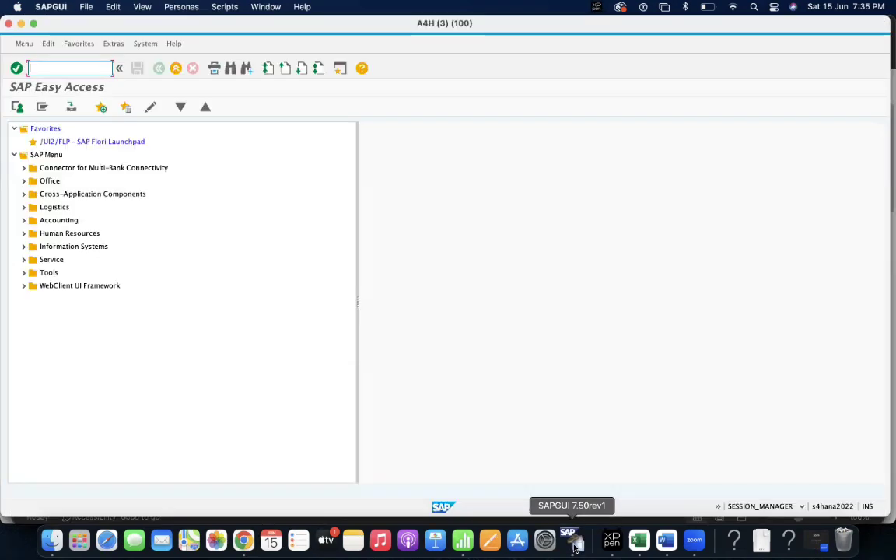
pyautogui.write('spro')
pyautogui.press('Return')
pyautogui.click(55, 105)
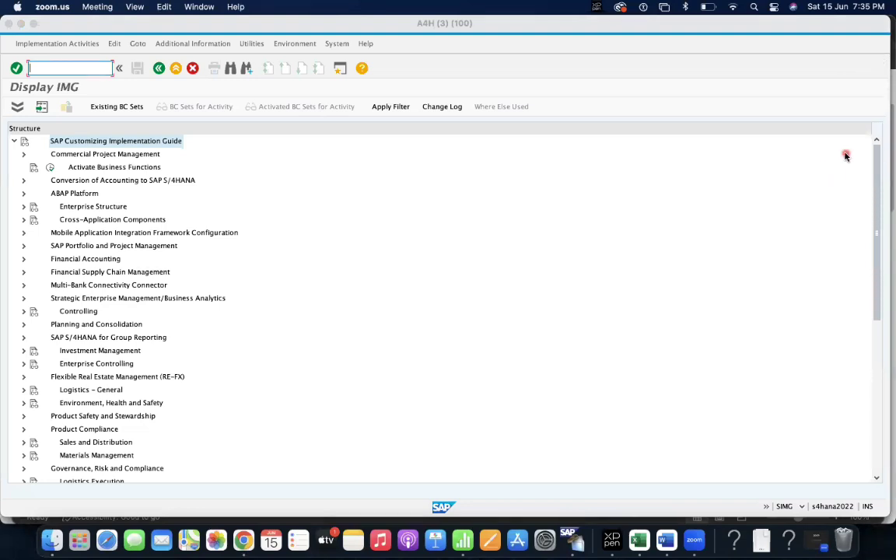
# Step: Expand Enterprise Structure > Definition > Logistics Execution and execute Define Shipping Point
pyautogui.click(22, 207)
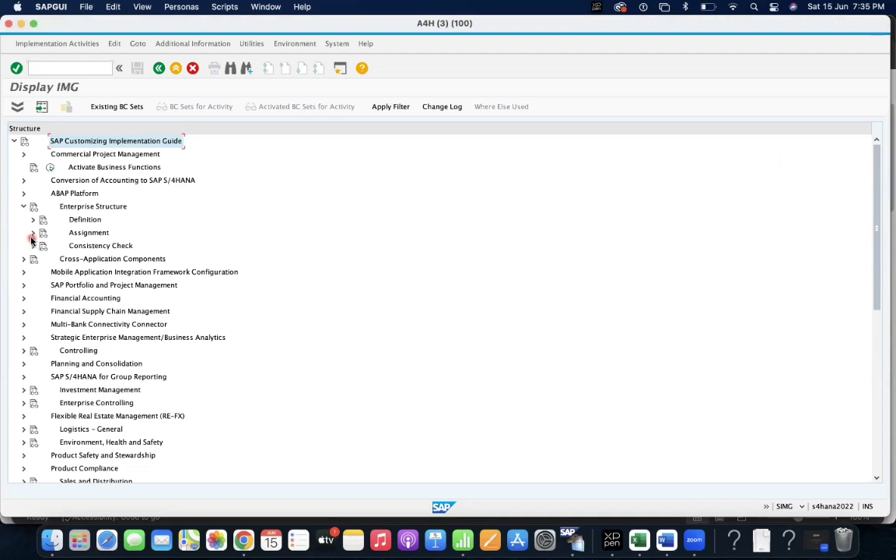
pyautogui.click(32, 220)
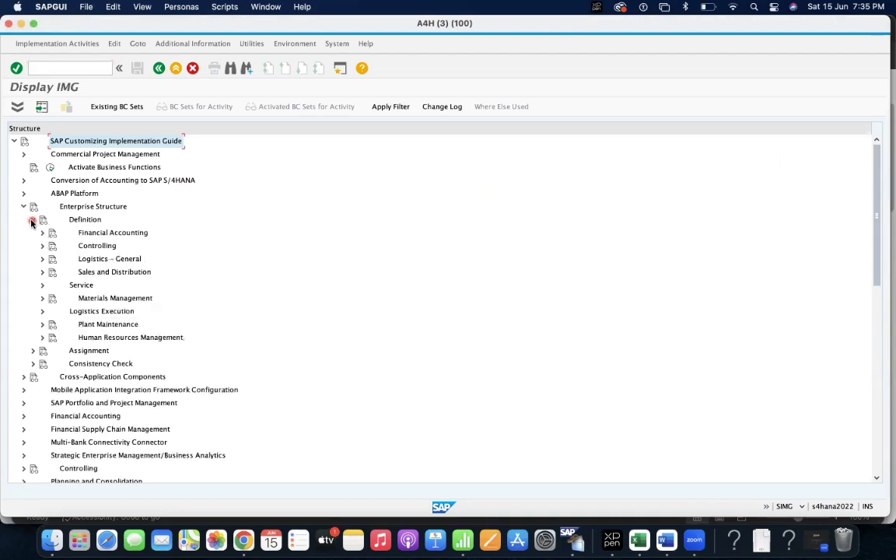
pyautogui.click(91, 260)
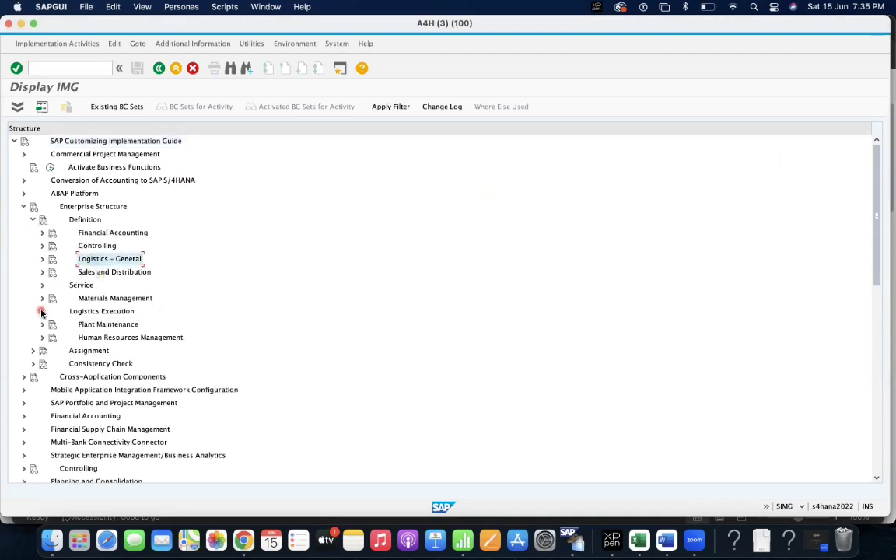
pyautogui.click(41, 311)
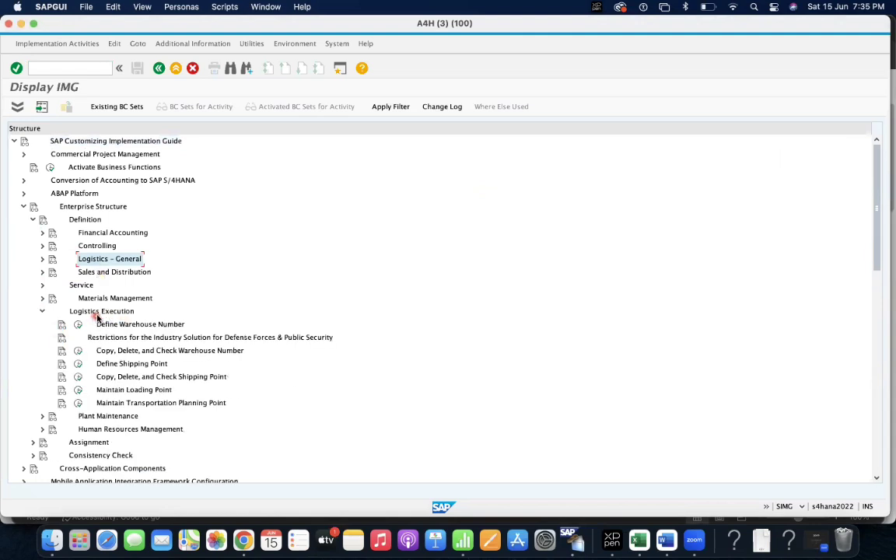
pyautogui.click(132, 365)
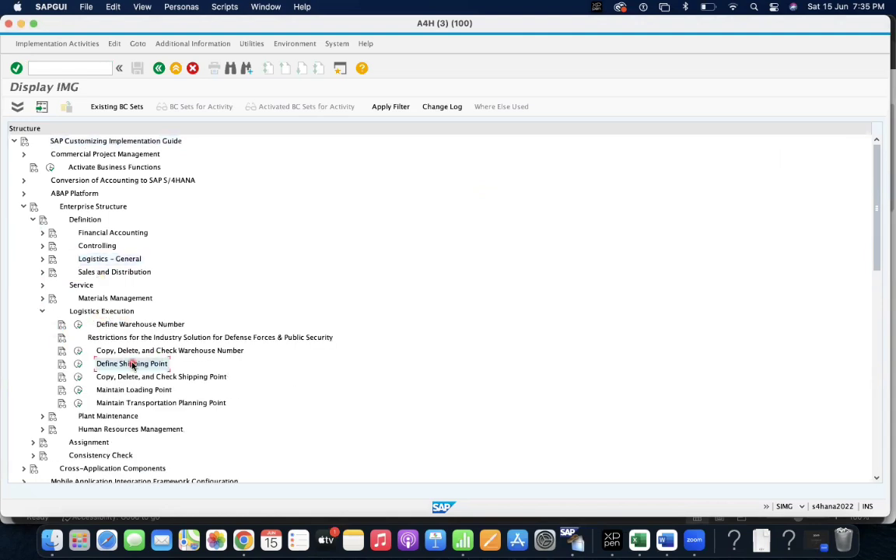
pyautogui.click(78, 364)
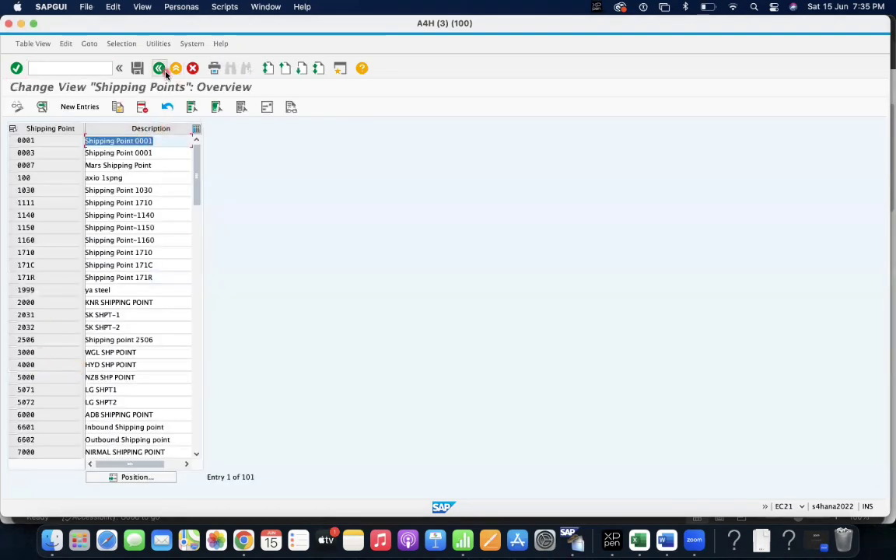
# Step: Execute Copy, Delete, and Check Shipping Point, then return to the IMG tree
pyautogui.click(158, 68)
pyautogui.click(78, 377)
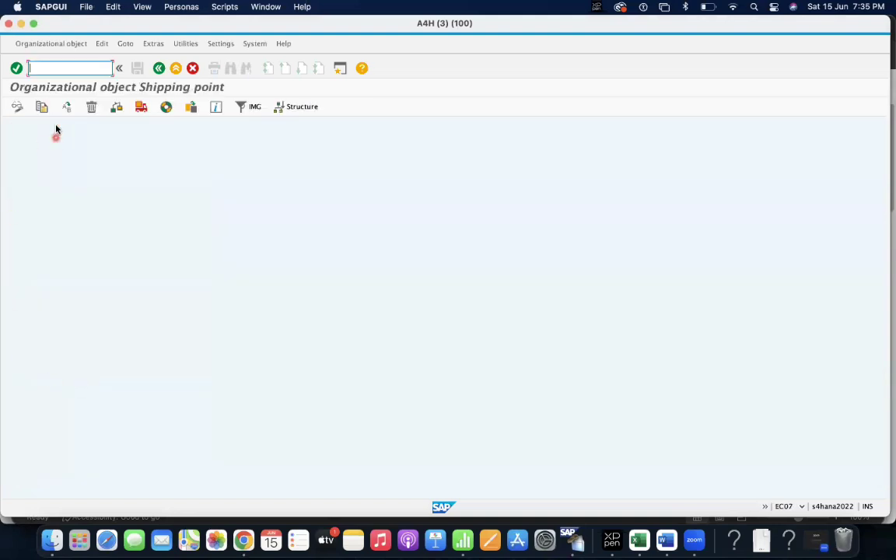
pyautogui.click(159, 69)
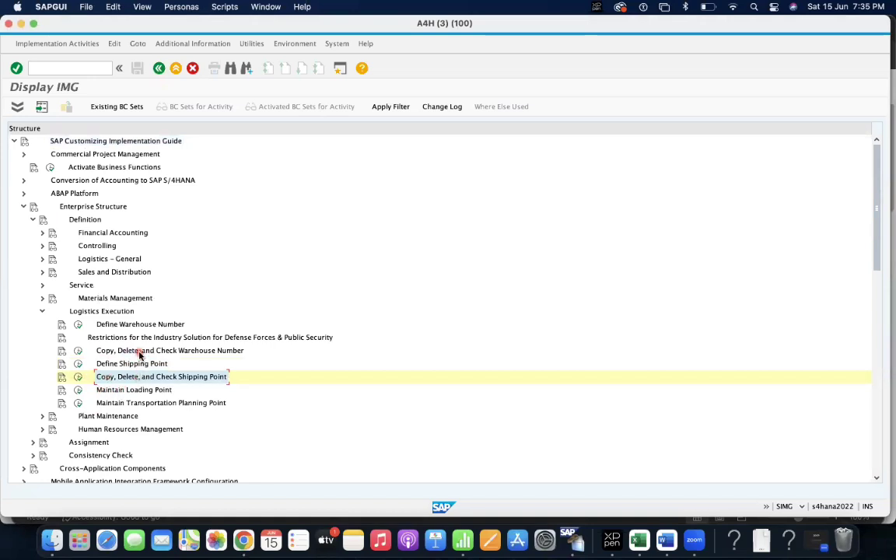
# Step: Collapse Definition's Logistics Execution and select Assign shipping point to plant under Assignment
pyautogui.click(42, 312)
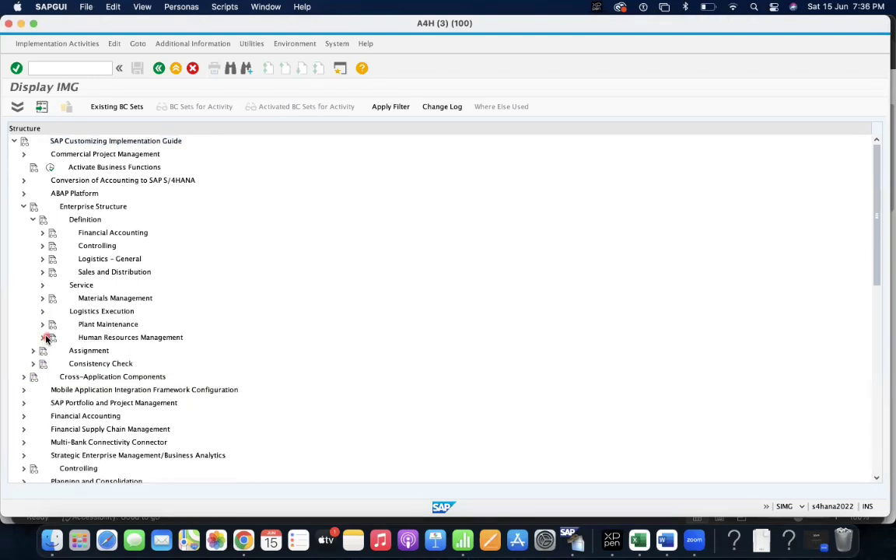
pyautogui.click(33, 350)
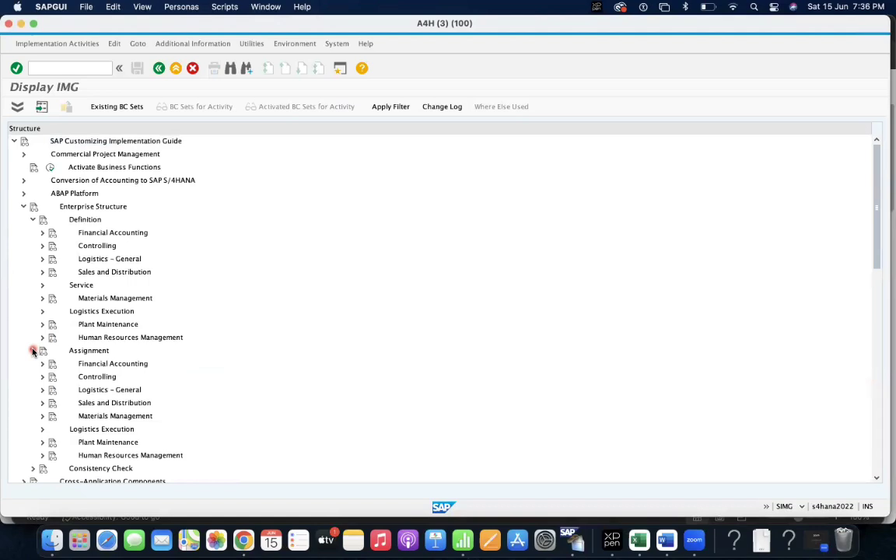
pyautogui.click(99, 402)
pyautogui.click(42, 428)
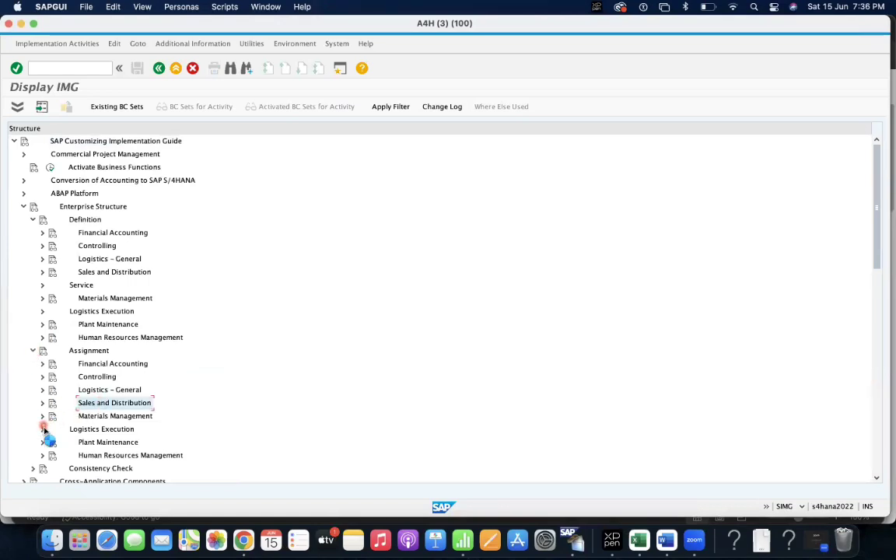
pyautogui.scroll(-5, 176, 456)
pyautogui.click(178, 325)
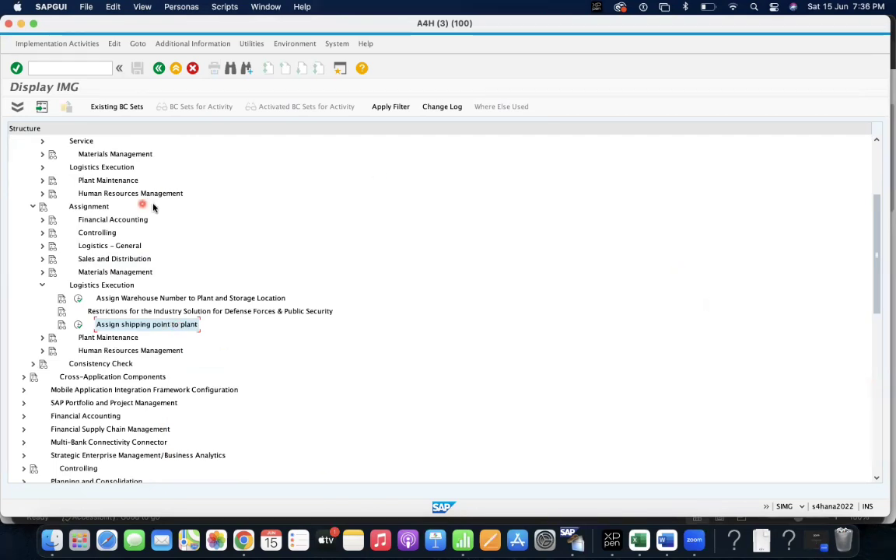
# Step: Collapse the Assignment and Enterprise Structure branches of the IMG tree
pyautogui.click(31, 207)
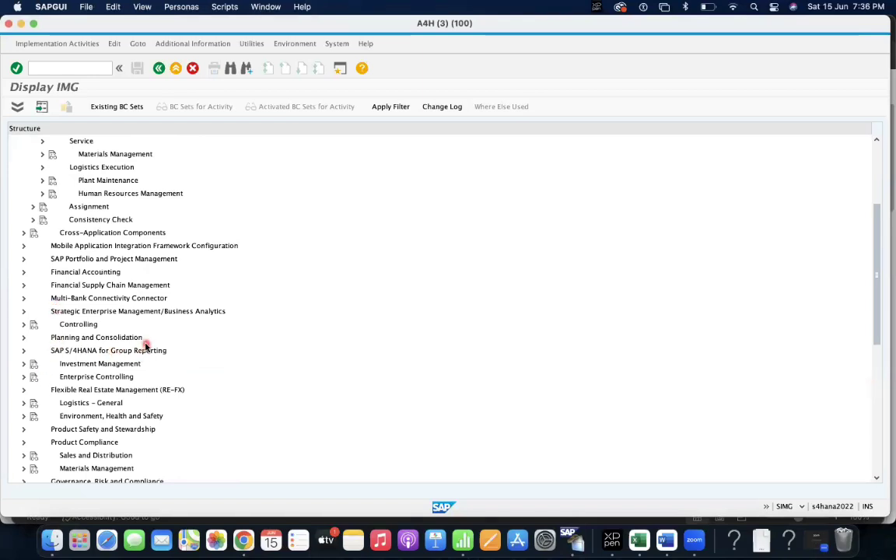
pyautogui.scroll(-6, 143, 343)
pyautogui.scroll(10, 142, 342)
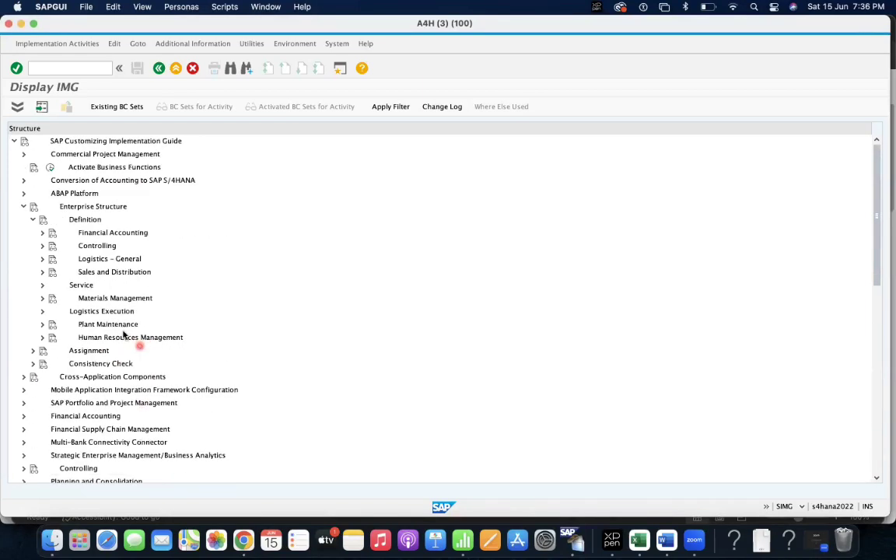
pyautogui.click(23, 207)
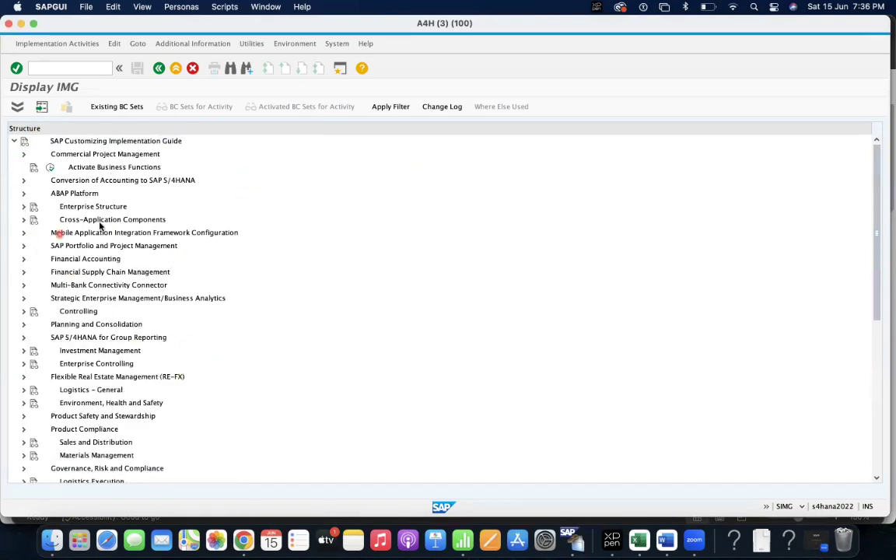
pyautogui.scroll(-6, 120, 337)
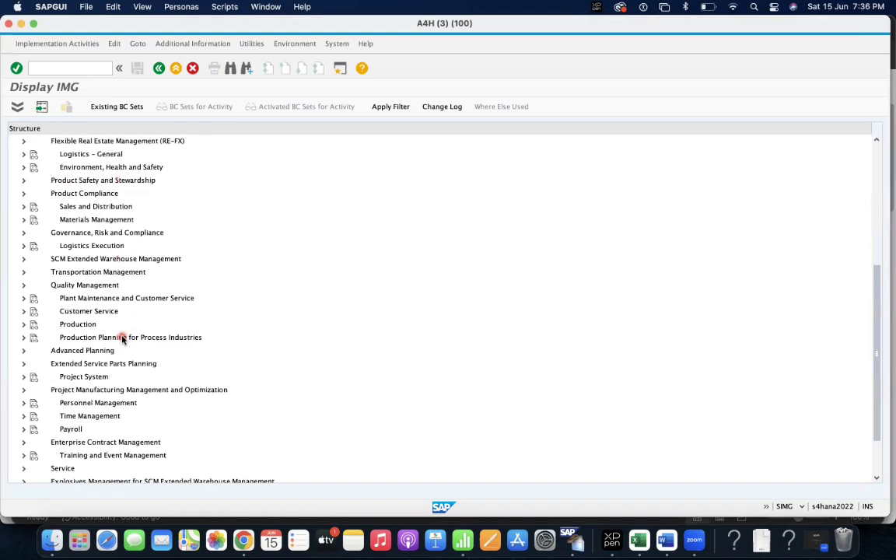
pyautogui.scroll(-3, 123, 348)
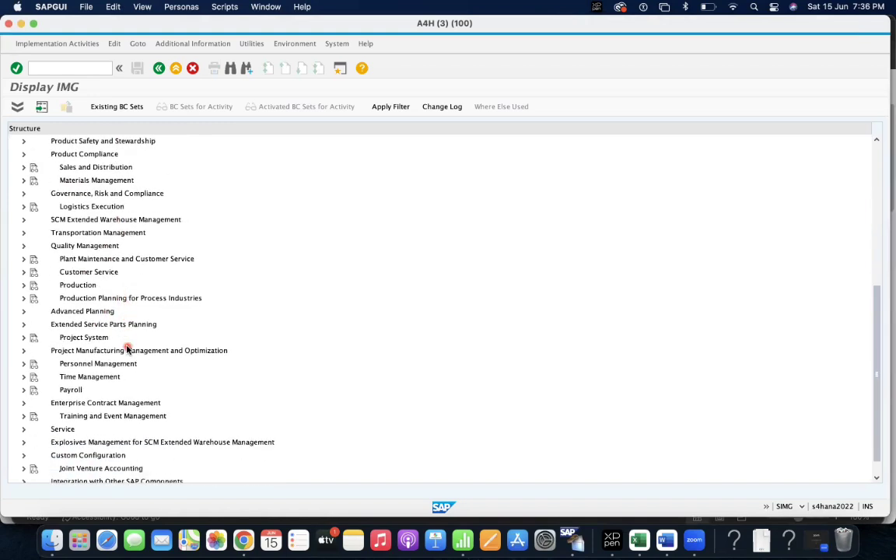
pyautogui.scroll(2, 128, 350)
pyautogui.scroll(2, 126, 349)
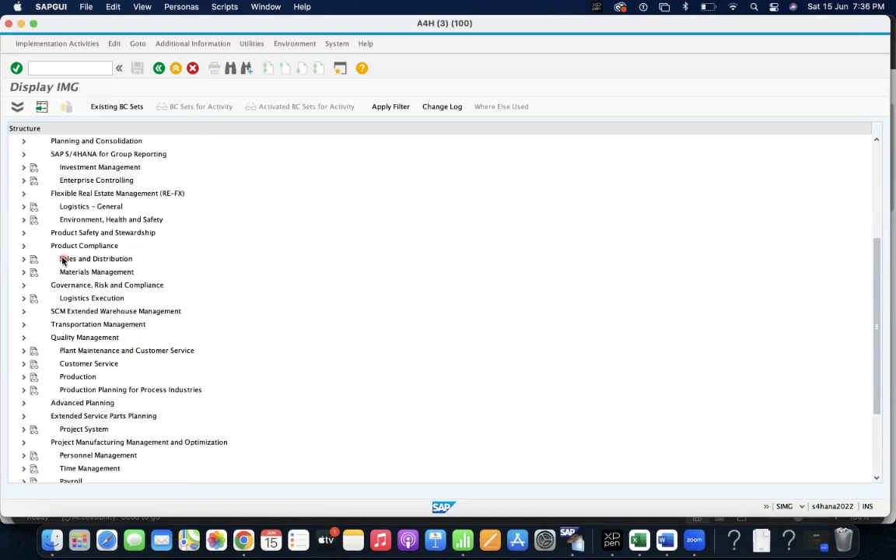
pyautogui.scroll(5, 110, 226)
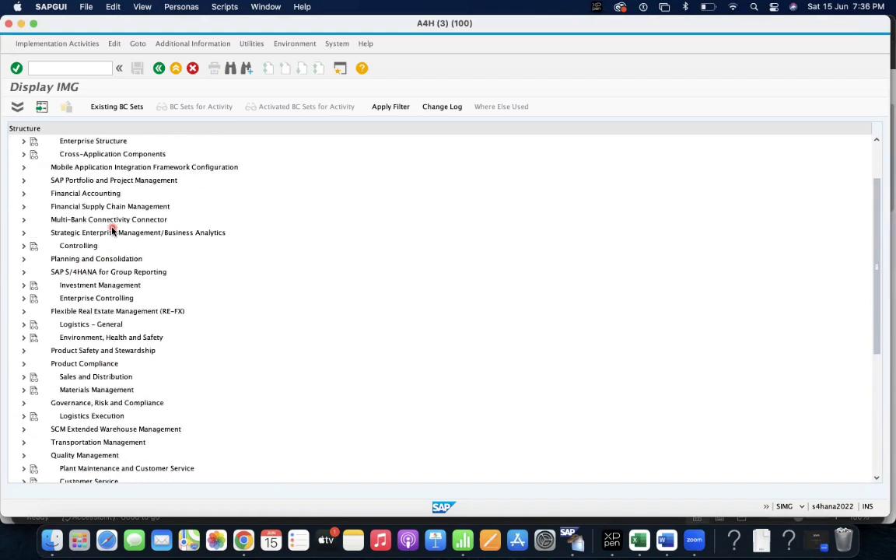
pyautogui.scroll(-3, 112, 241)
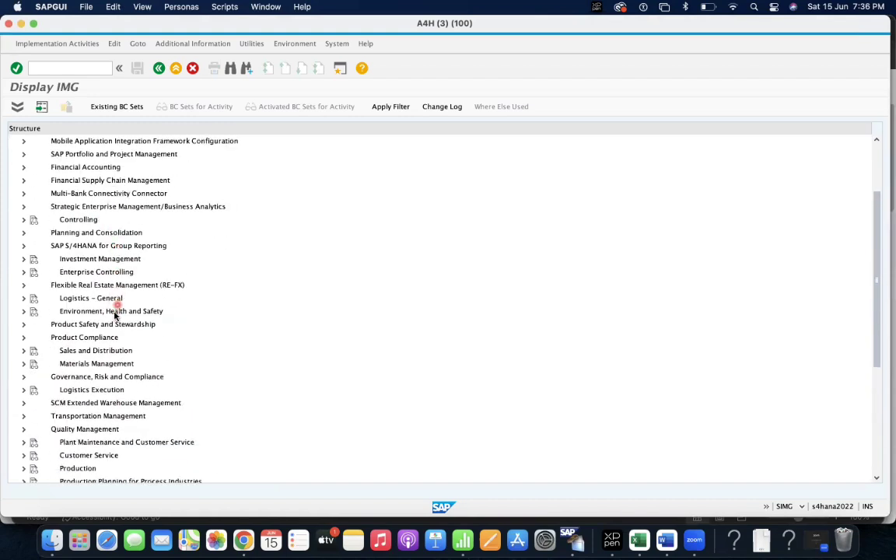
# Step: Expand Logistics Execution, Shipping and Basic Shipping Functions to reach Shipping Point and Goods Receiving Point Determination
pyautogui.click(61, 363)
pyautogui.click(23, 363)
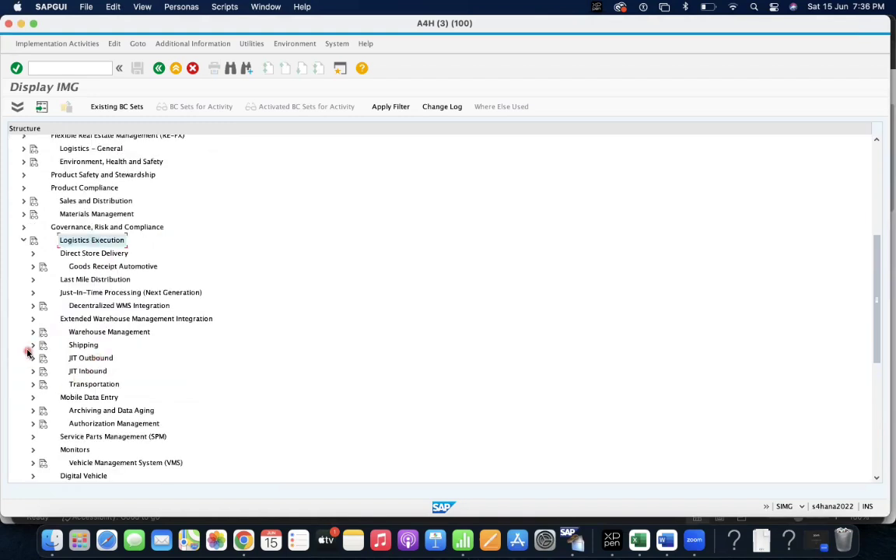
pyautogui.scroll(-6, 120, 401)
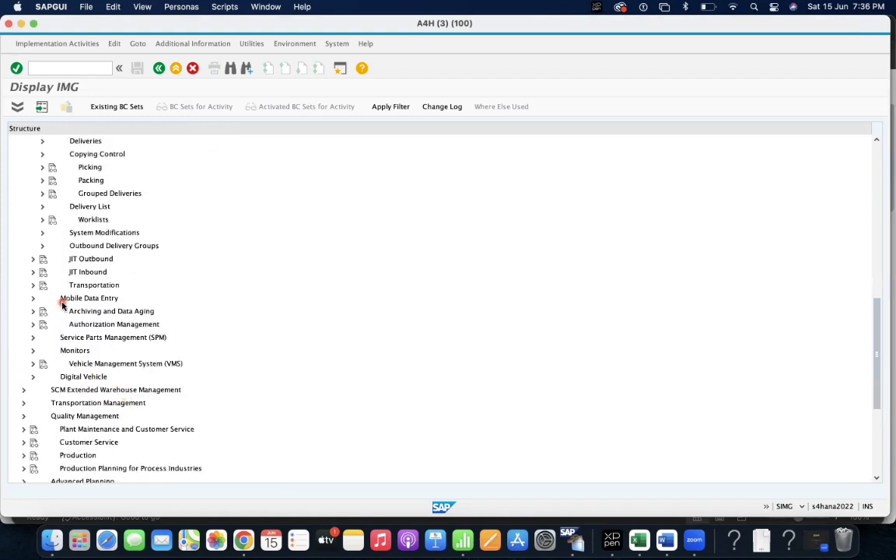
pyautogui.scroll(2, 70, 302)
pyautogui.click(42, 193)
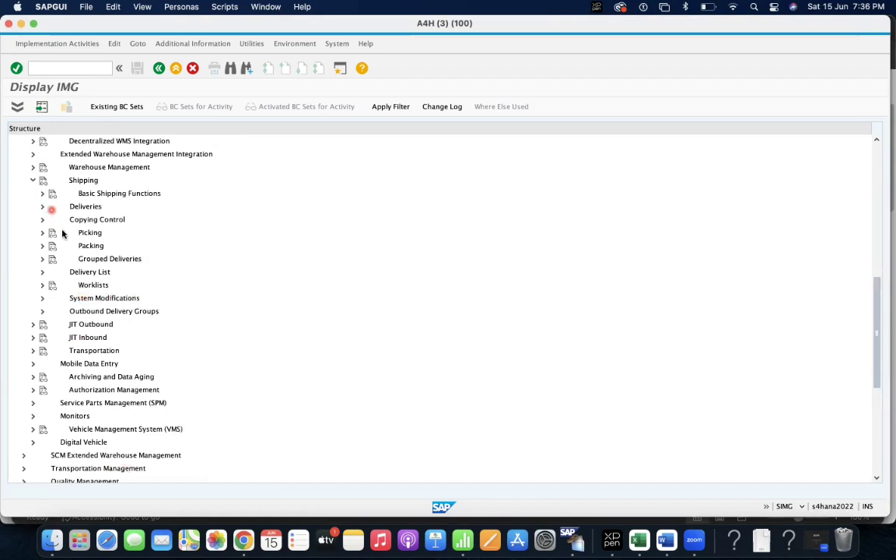
pyautogui.click(52, 261)
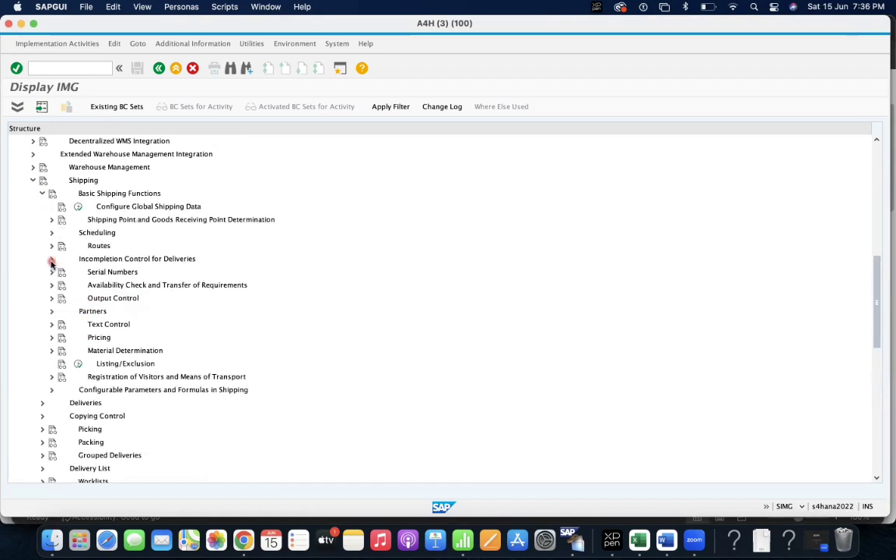
pyautogui.click(88, 223)
pyautogui.click(63, 223)
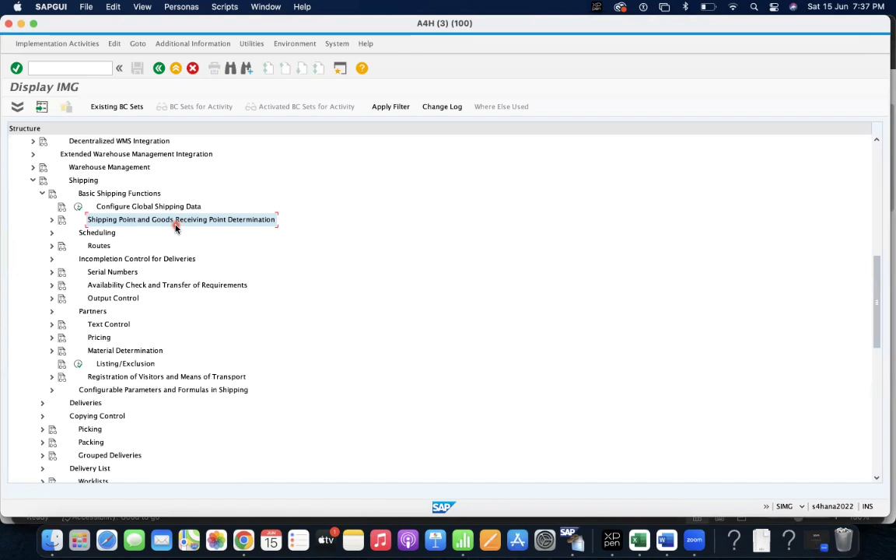
# Step: Run Assign Shipping Points According to Storage Location under the storage-location-dependent shipping point setup
pyautogui.click(49, 220)
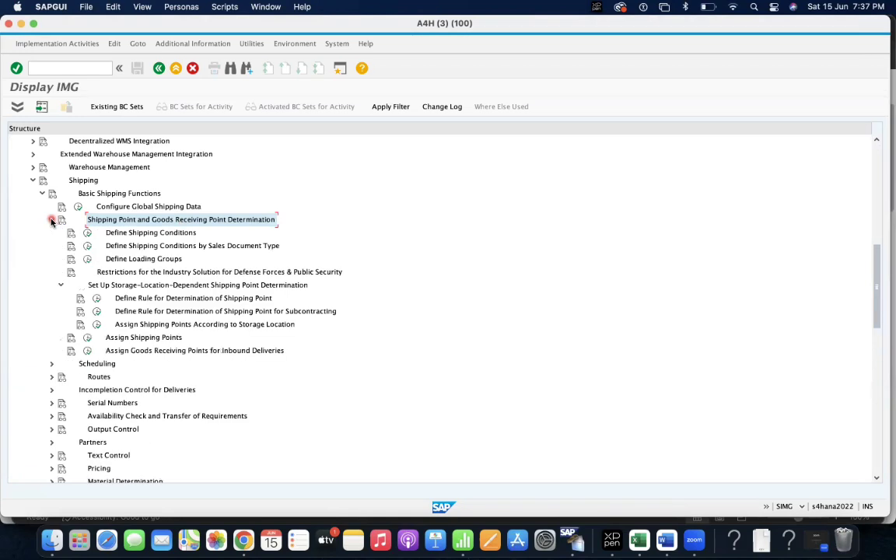
pyautogui.click(142, 286)
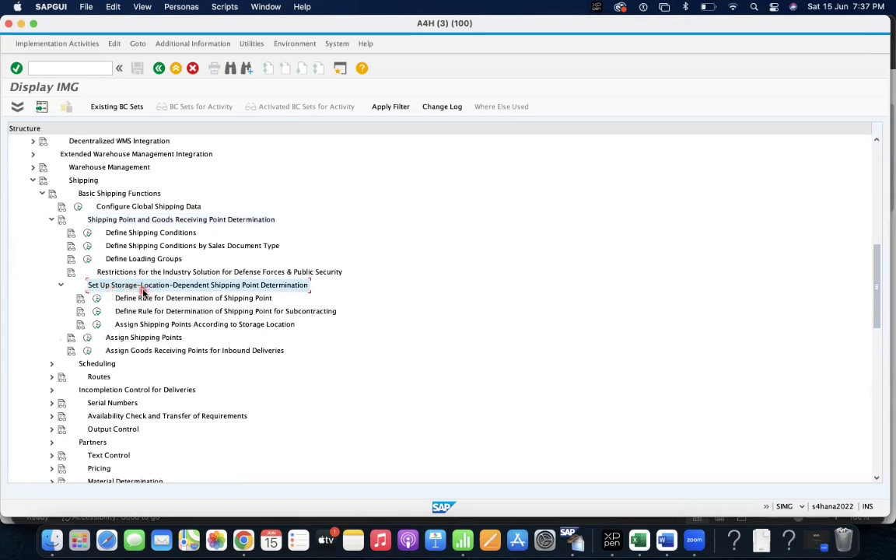
pyautogui.click(158, 312)
pyautogui.click(122, 325)
pyautogui.click(97, 324)
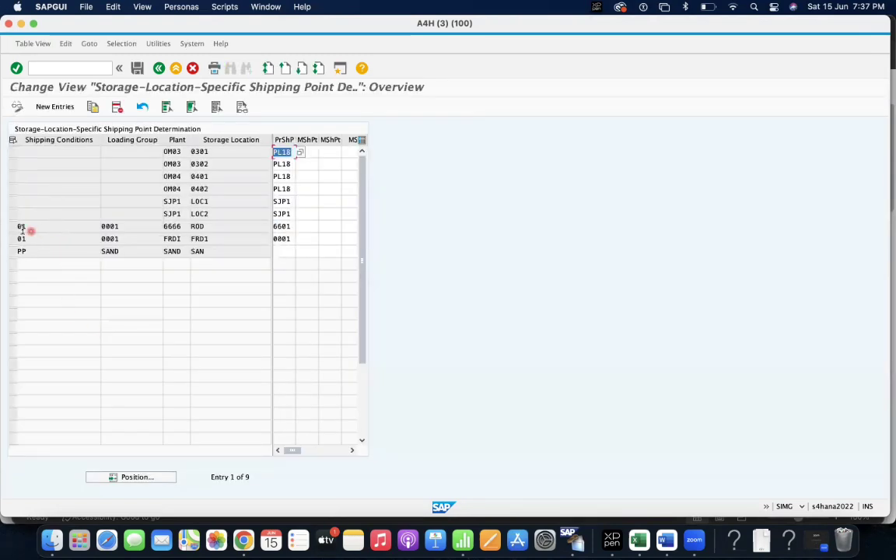
pyautogui.click(13, 227)
pyautogui.click(132, 226)
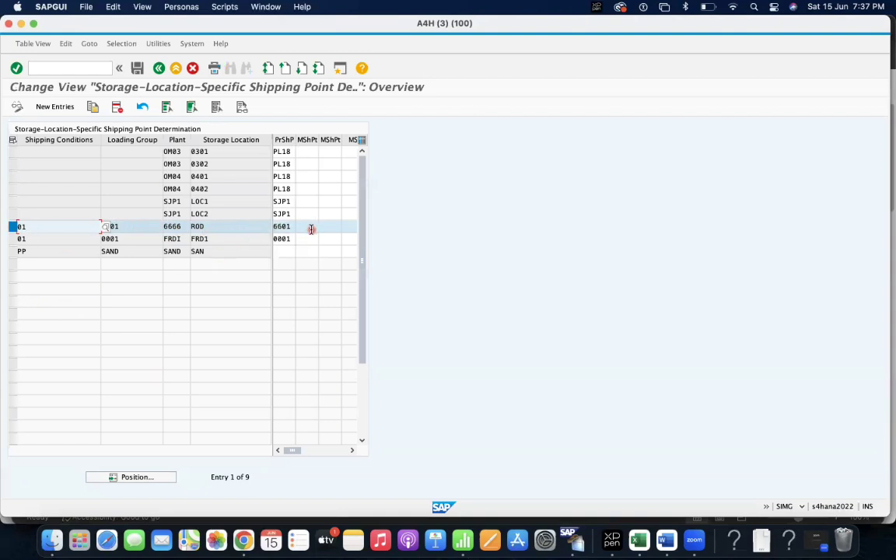
pyautogui.press('Return')
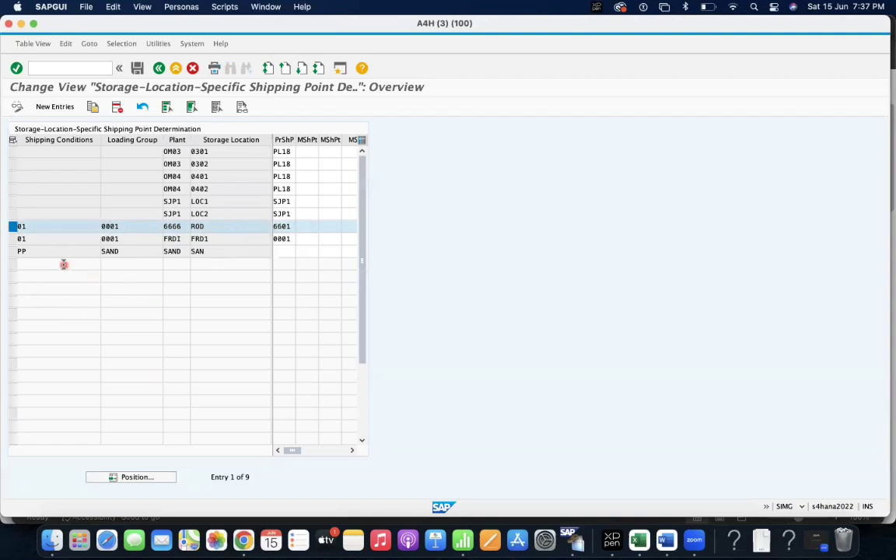
# Step: Add a new assignment row with shipping condition 01 Standard and loading group 0001
pyautogui.click(56, 107)
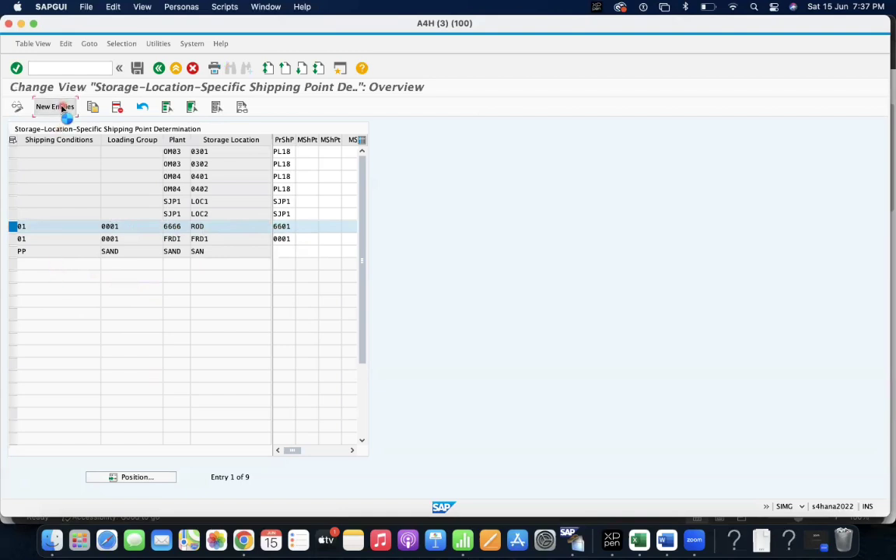
pyautogui.write('01')
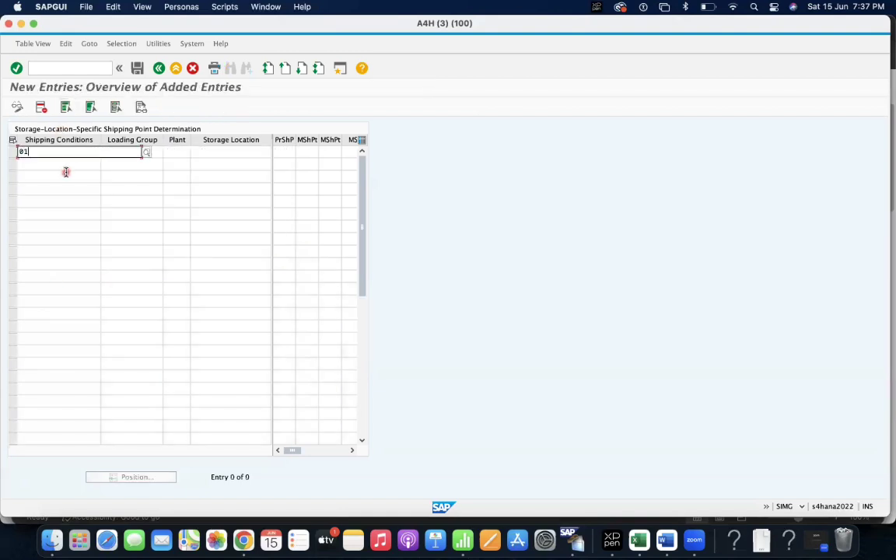
pyautogui.click(135, 177)
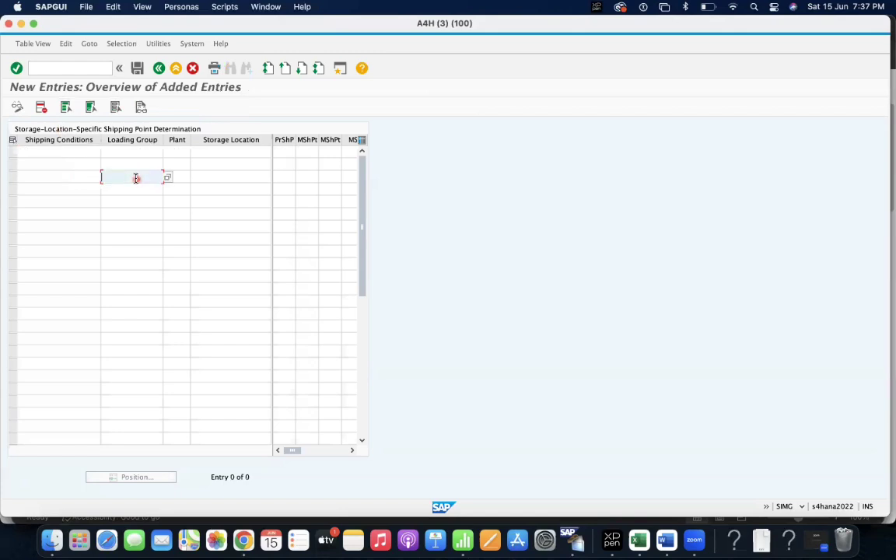
pyautogui.click(56, 155)
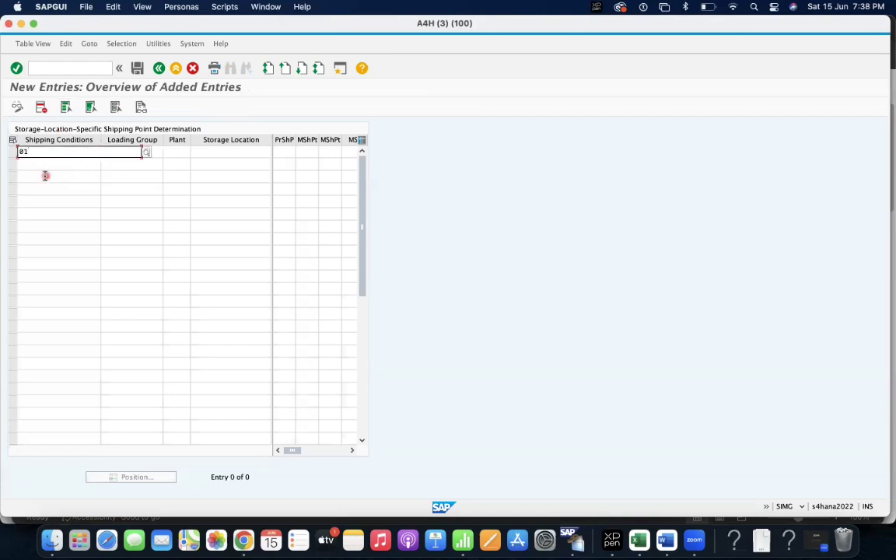
pyautogui.click(38, 164)
pyautogui.click(148, 153)
pyautogui.write('0001')
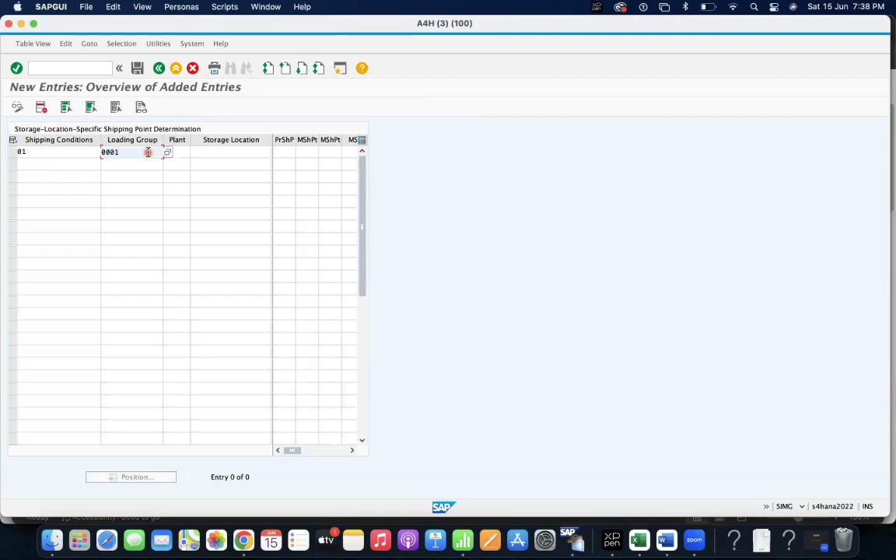
# Step: Enter plant NS12 and storage location FG01, then list the proposed shipping points
pyautogui.click(186, 153)
pyautogui.write('ns12')
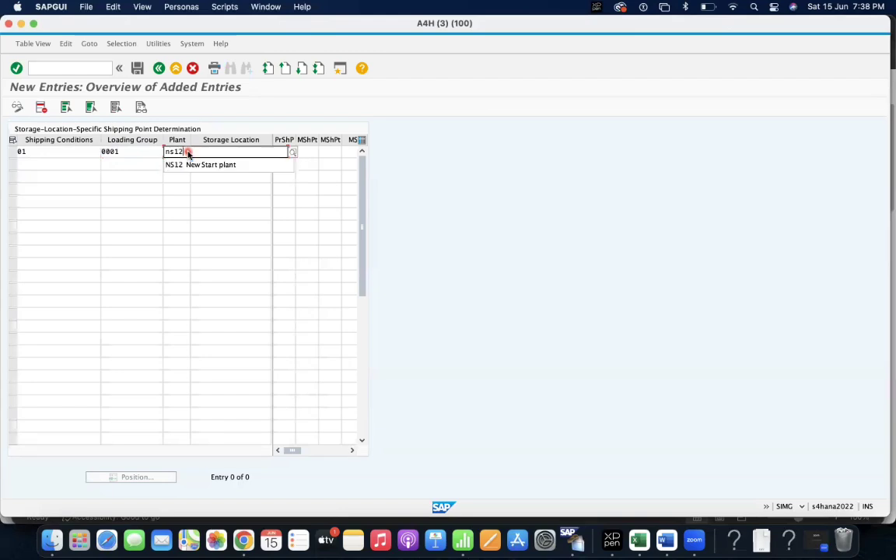
pyautogui.click(182, 168)
pyautogui.click(239, 152)
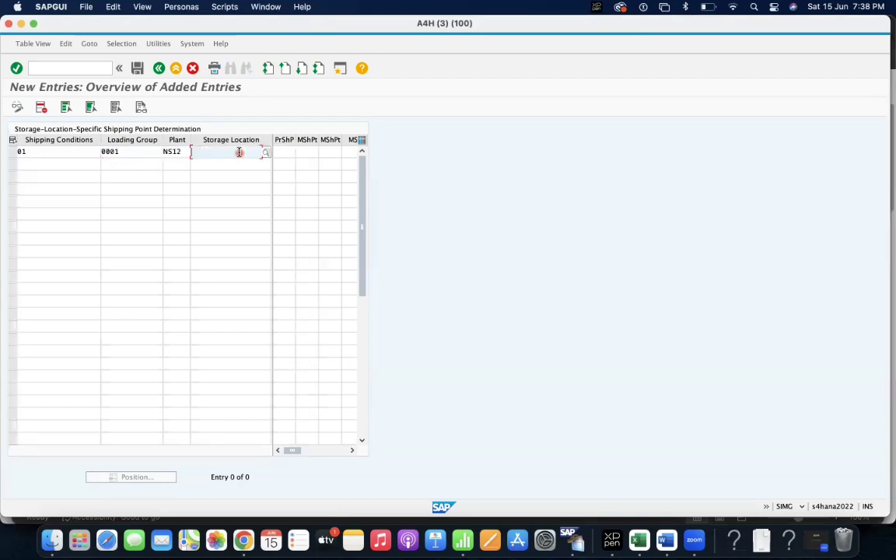
pyautogui.write('fg01')
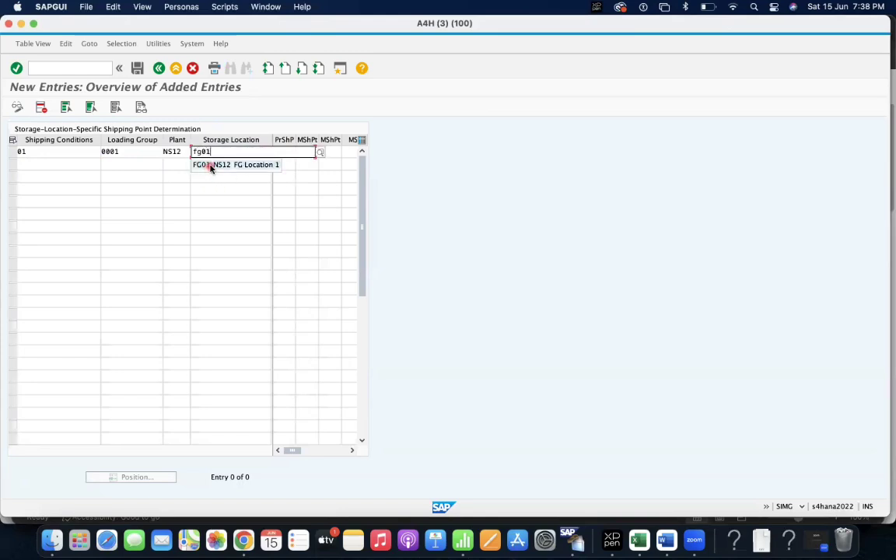
pyautogui.click(210, 165)
pyautogui.click(292, 152)
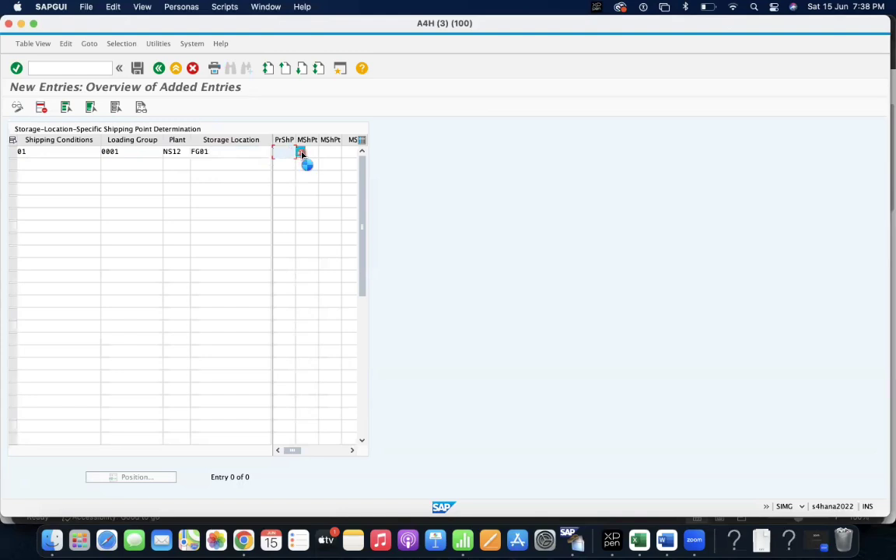
pyautogui.click(302, 154)
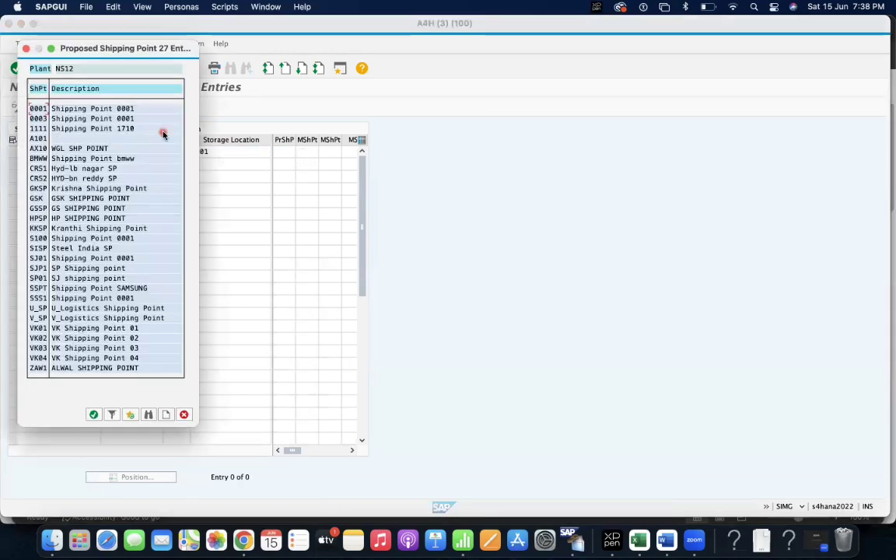
# Step: Set GSK as proposed shipping point, save it to a customizing request, and return to the IMG
pyautogui.click(104, 70)
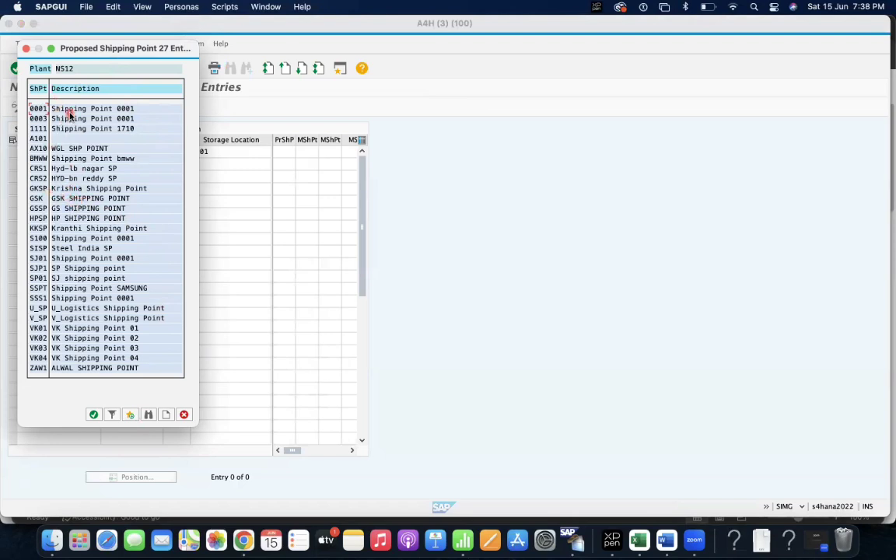
pyautogui.doubleClick(62, 200)
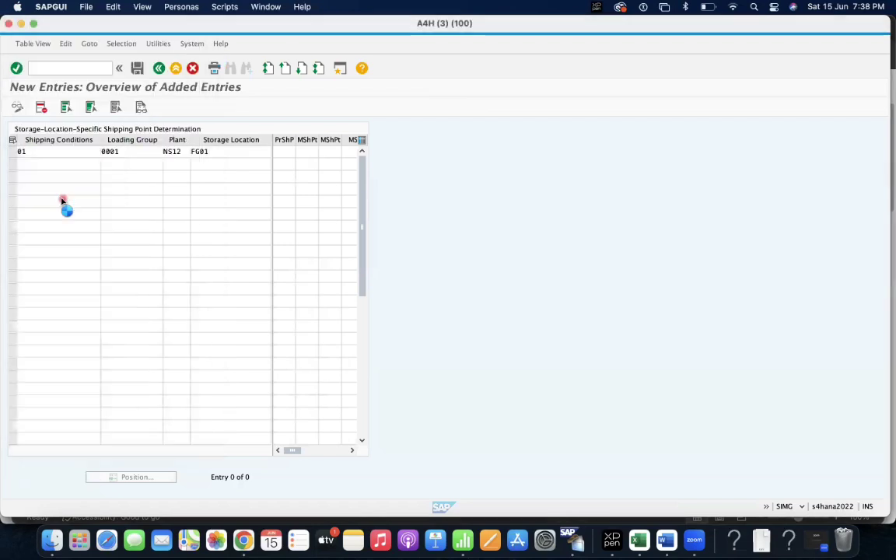
pyautogui.press('Return')
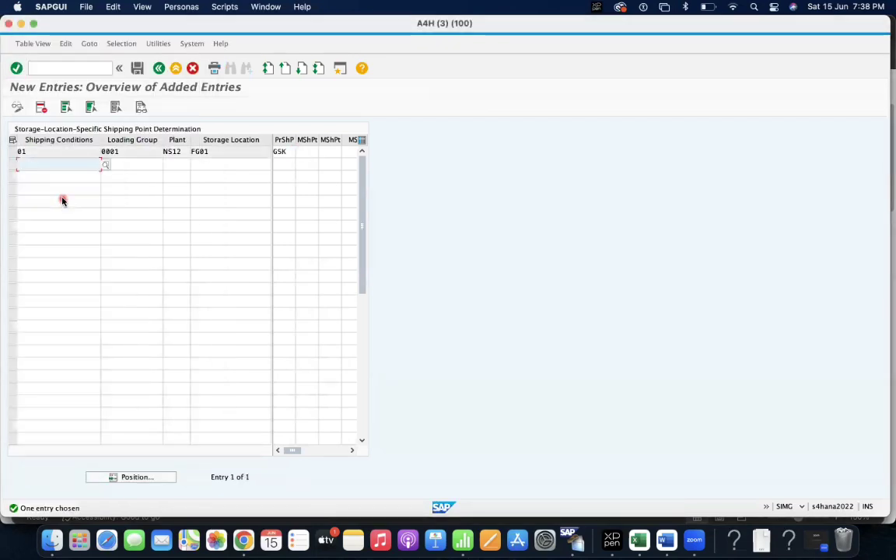
pyautogui.click(137, 70)
pyautogui.click(183, 143)
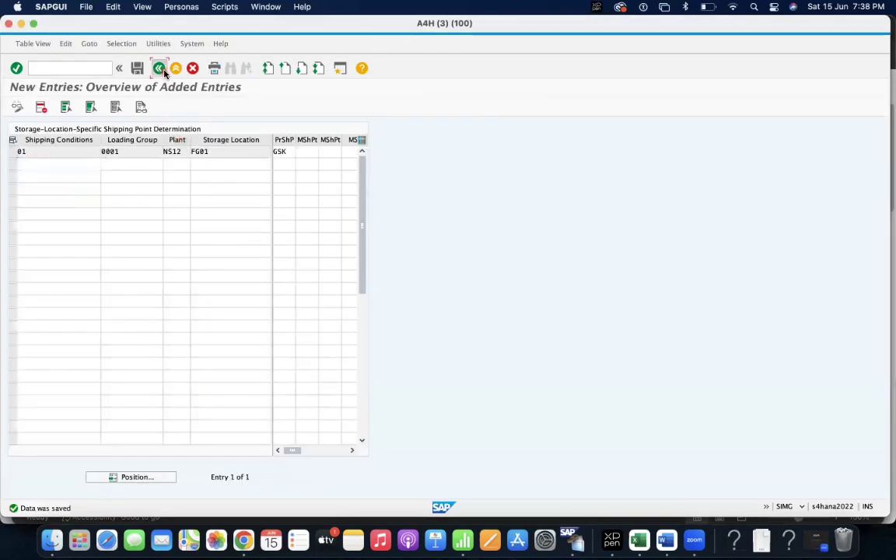
pyautogui.click(160, 69)
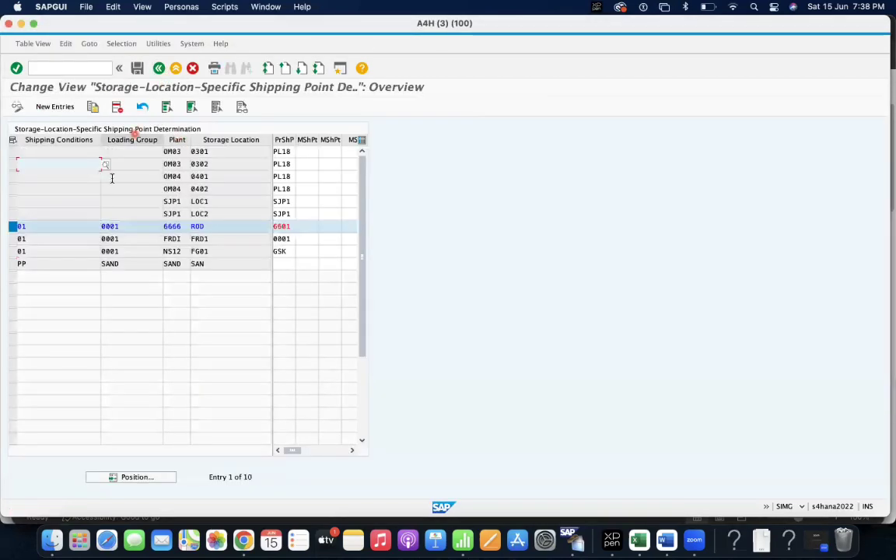
pyautogui.click(159, 69)
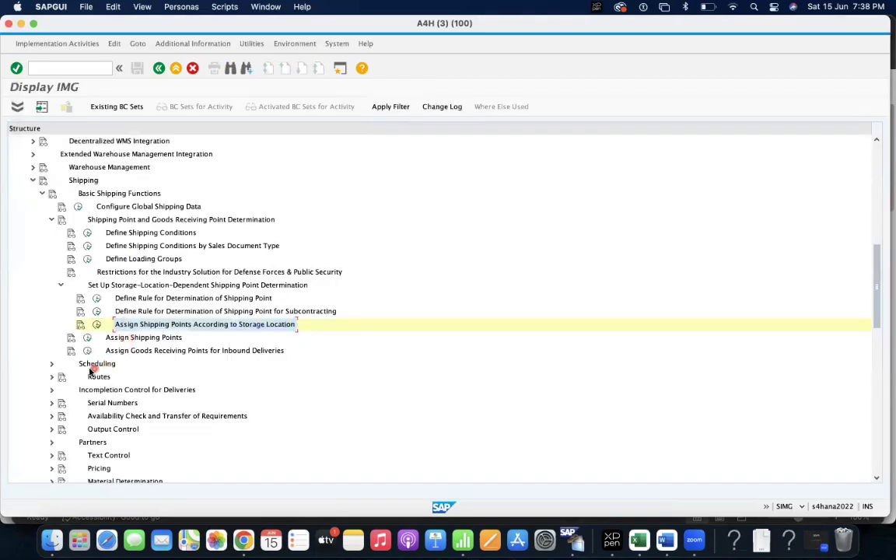
# Step: View the goods receiving point assignments, inspect the plant 1002 / 171D row, then go back
pyautogui.click(87, 350)
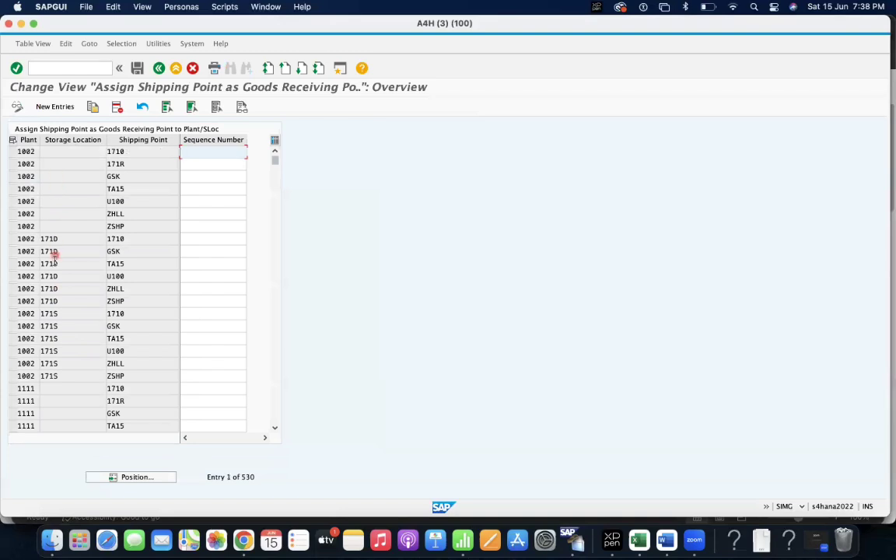
pyautogui.click(90, 169)
pyautogui.click(53, 244)
pyautogui.click(96, 237)
pyautogui.click(12, 239)
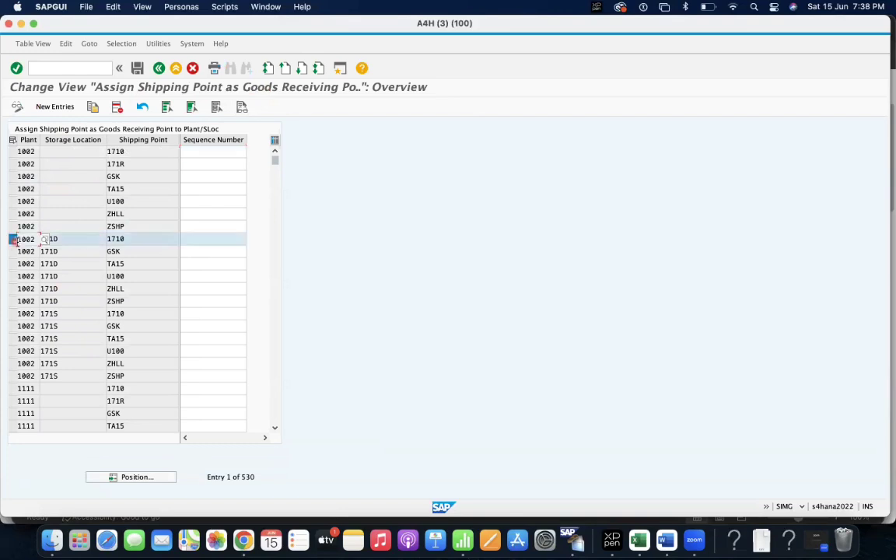
pyautogui.click(145, 242)
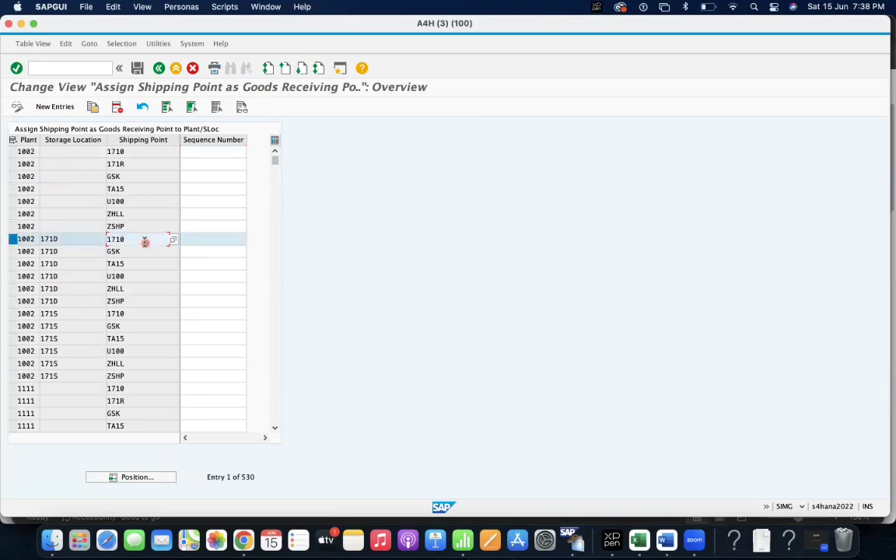
pyautogui.click(196, 243)
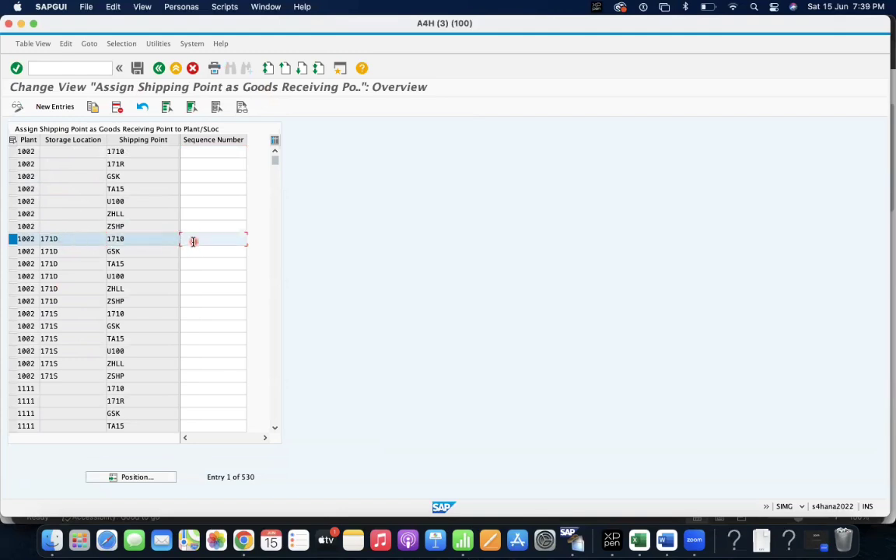
pyautogui.click(159, 68)
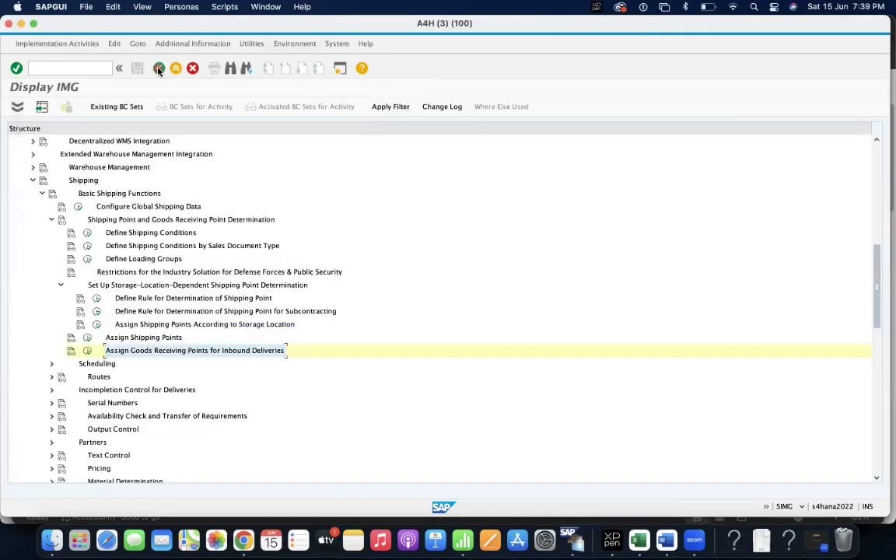
pyautogui.click(88, 338)
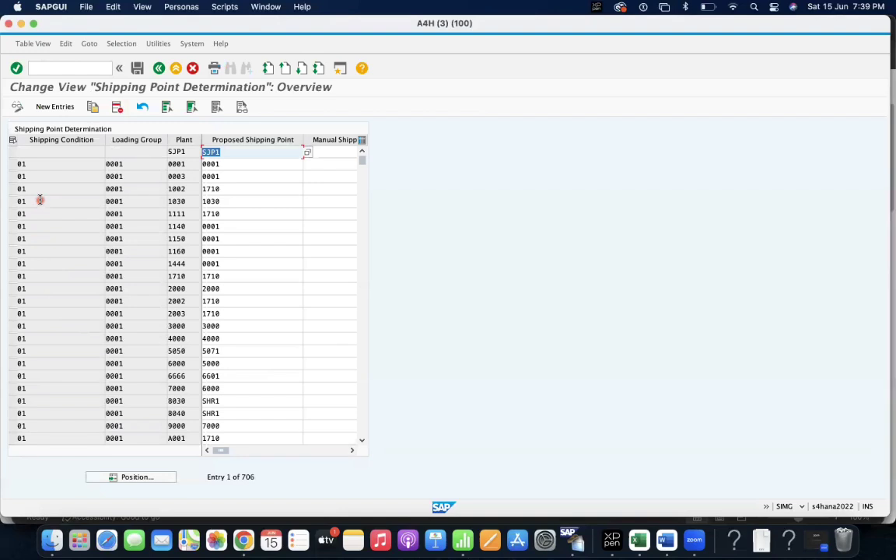
pyautogui.click(11, 176)
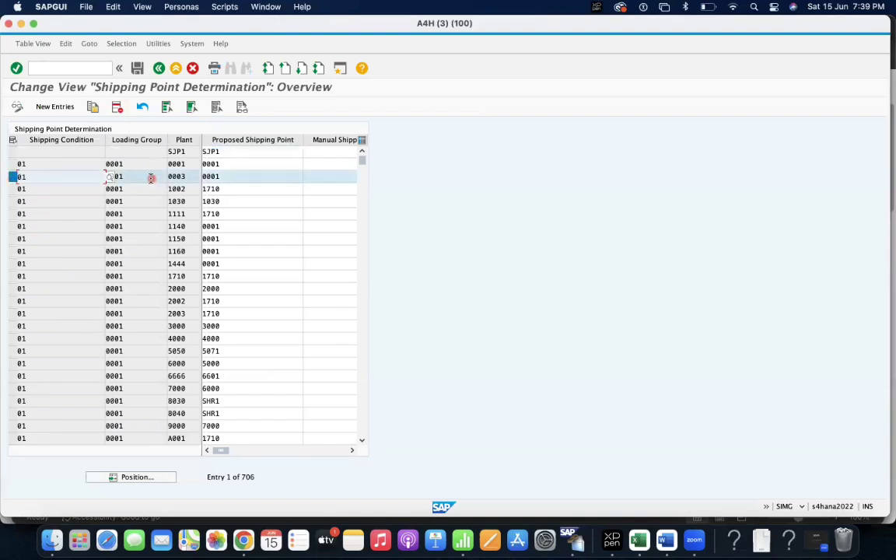
pyautogui.press('Tab')
pyautogui.hotkey('shift', 'Tab')
pyautogui.click(179, 177)
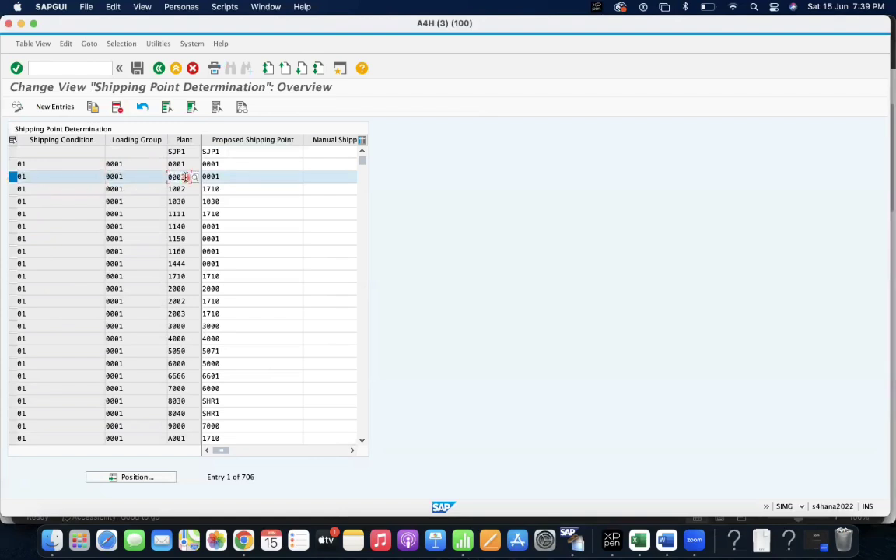
pyautogui.click(239, 179)
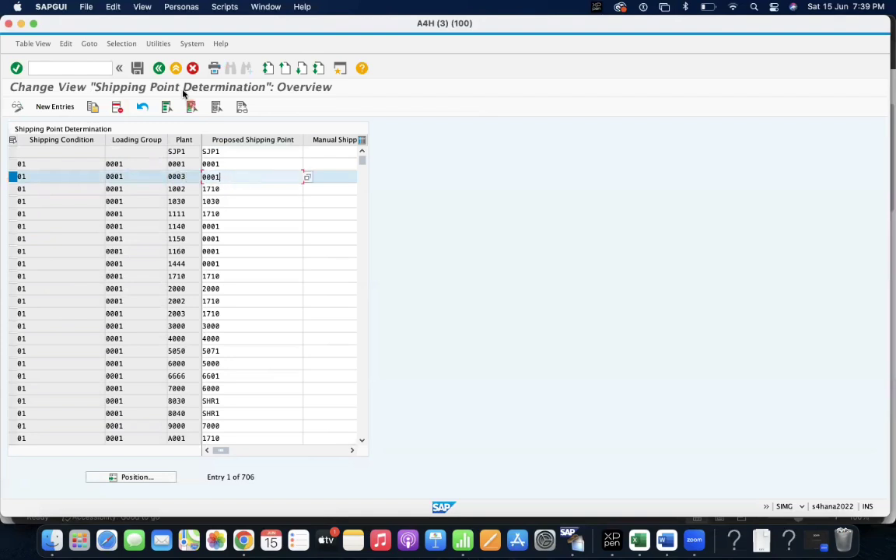
pyautogui.click(158, 69)
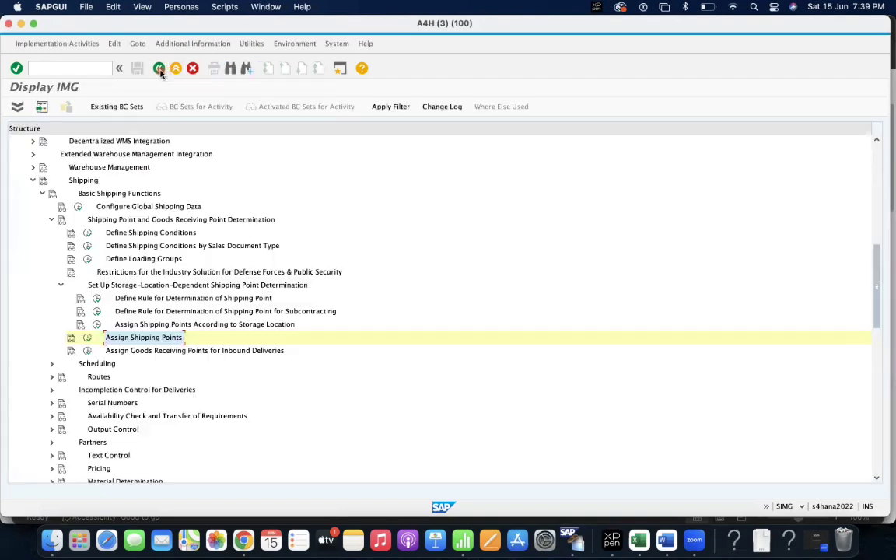
# Step: Fold back the Shipping Point Determination, Basic Shipping Functions and Shipping branches
pyautogui.click(126, 285)
pyautogui.click(146, 325)
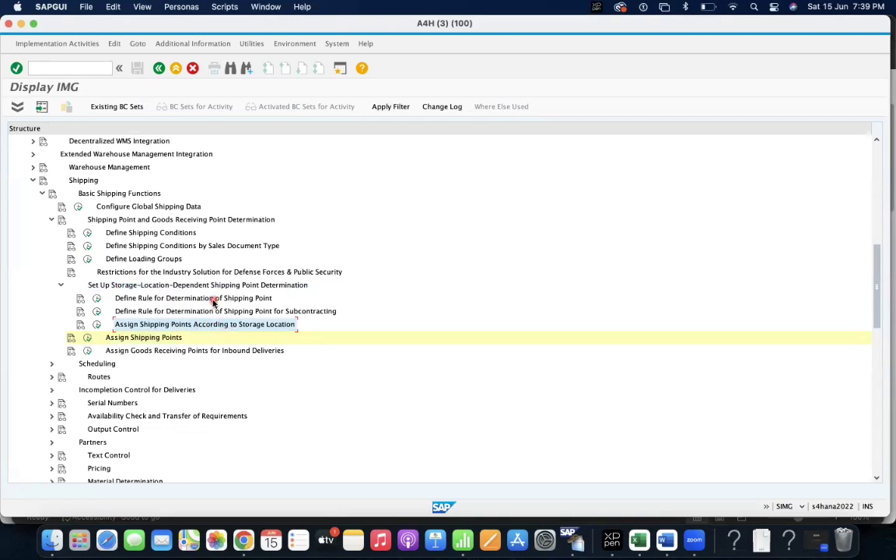
pyautogui.click(52, 220)
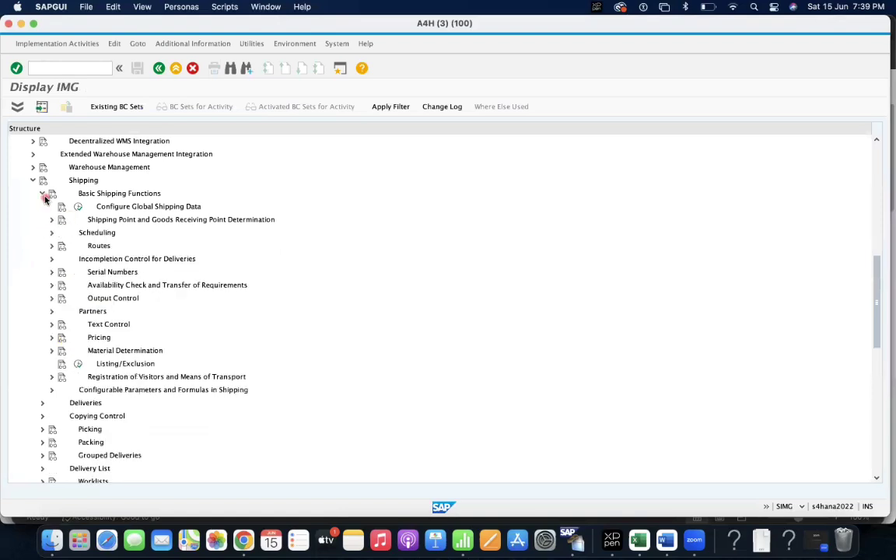
pyautogui.click(42, 193)
pyautogui.click(33, 180)
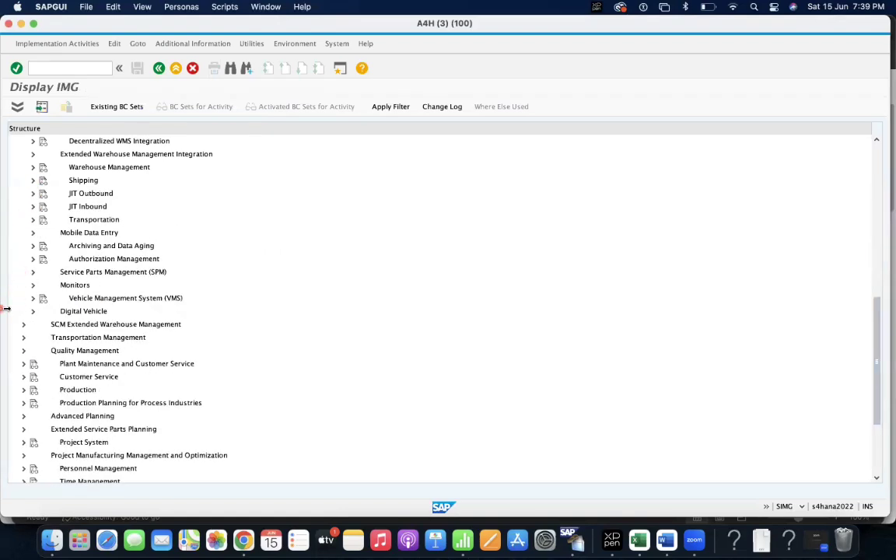
# Step: Expand Materials Management, Purchasing and Purchase Order in the IMG tree
pyautogui.scroll(-3, 78, 232)
pyautogui.scroll(9, 83, 243)
pyautogui.scroll(5, 83, 243)
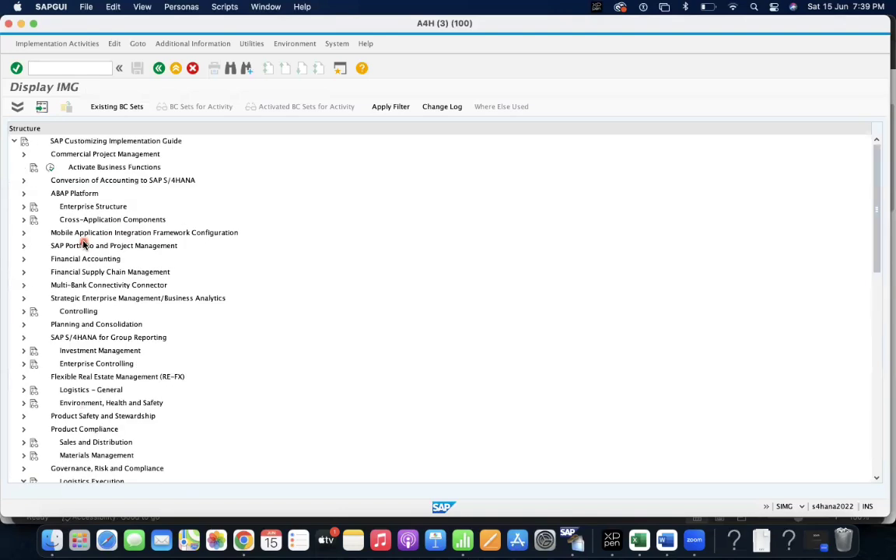
pyautogui.scroll(-2, 95, 365)
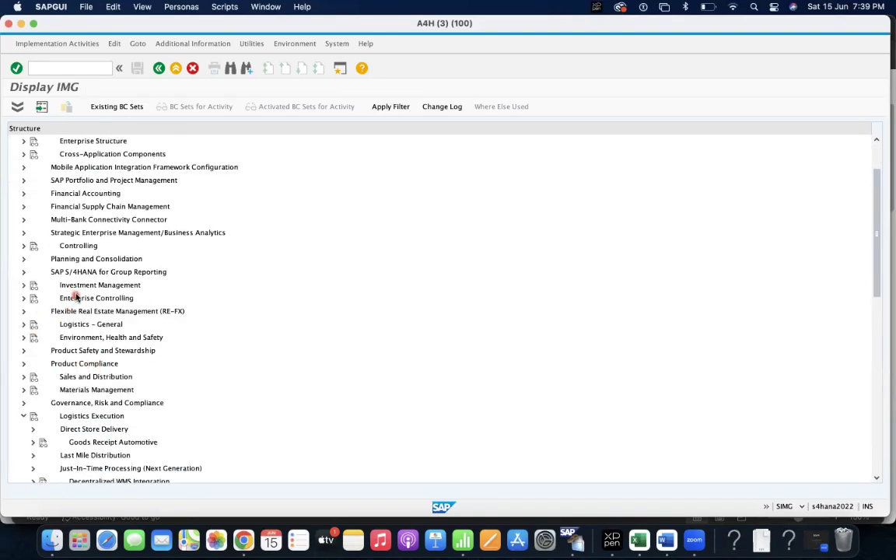
pyautogui.click(32, 392)
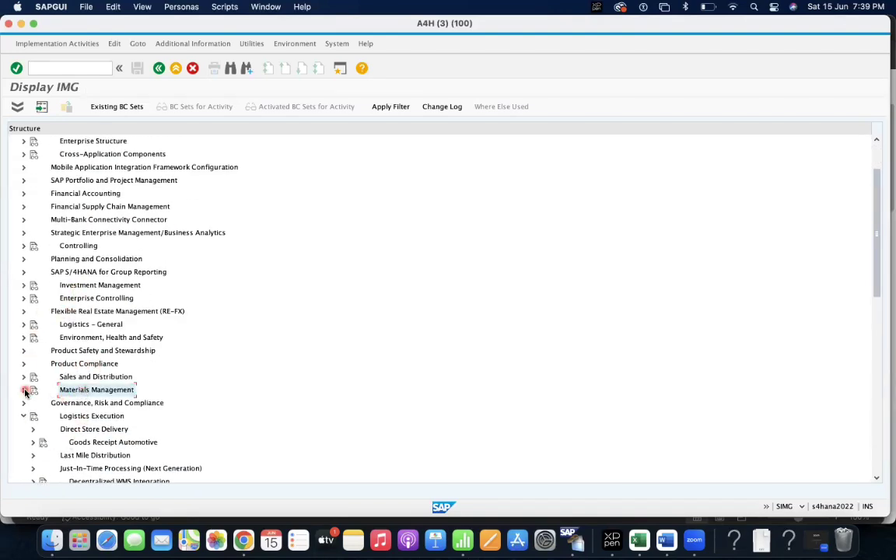
pyautogui.click(25, 392)
pyautogui.click(33, 396)
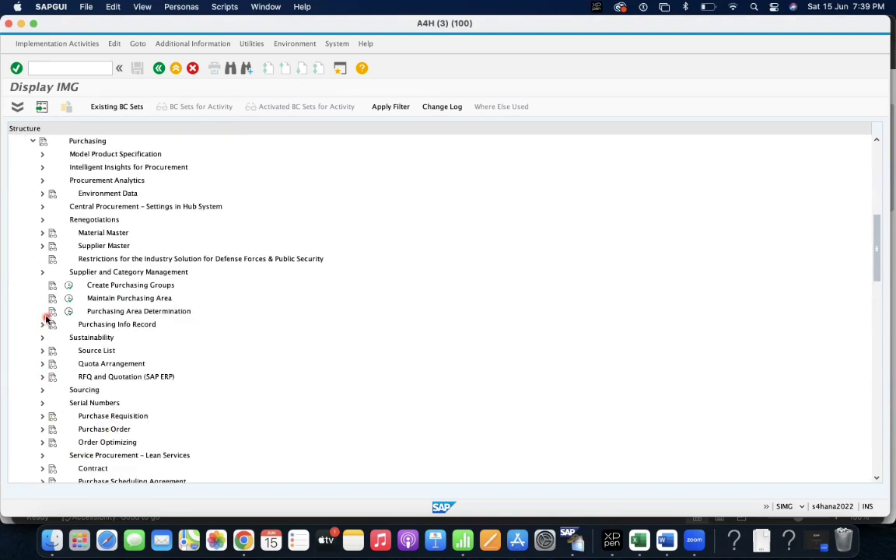
pyautogui.click(86, 429)
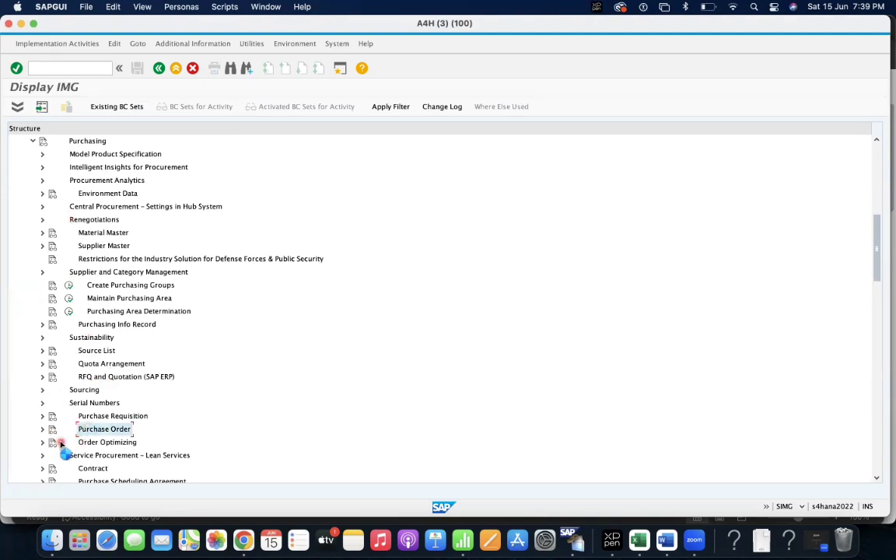
pyautogui.doubleClick(78, 430)
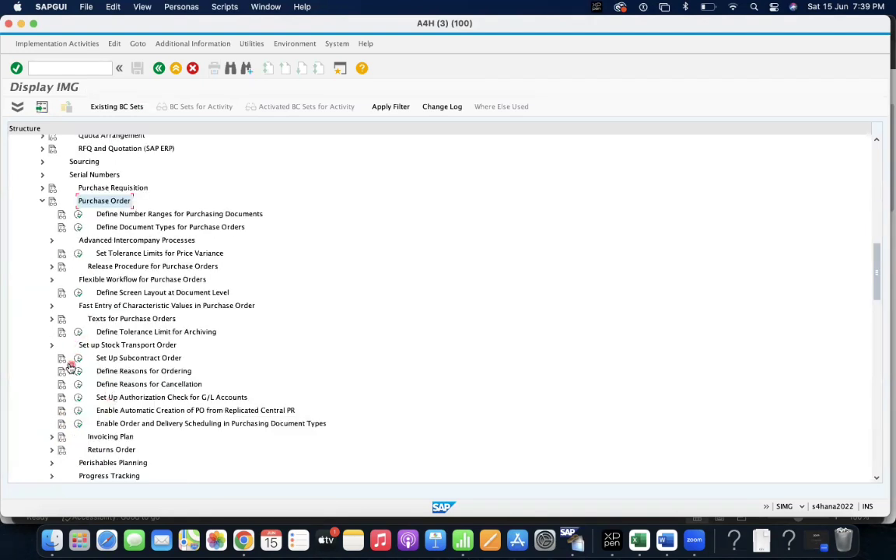
# Step: Expand Set up Stock Transport Order and Set Up Stock Transfer Between Storage Locations
pyautogui.click(52, 346)
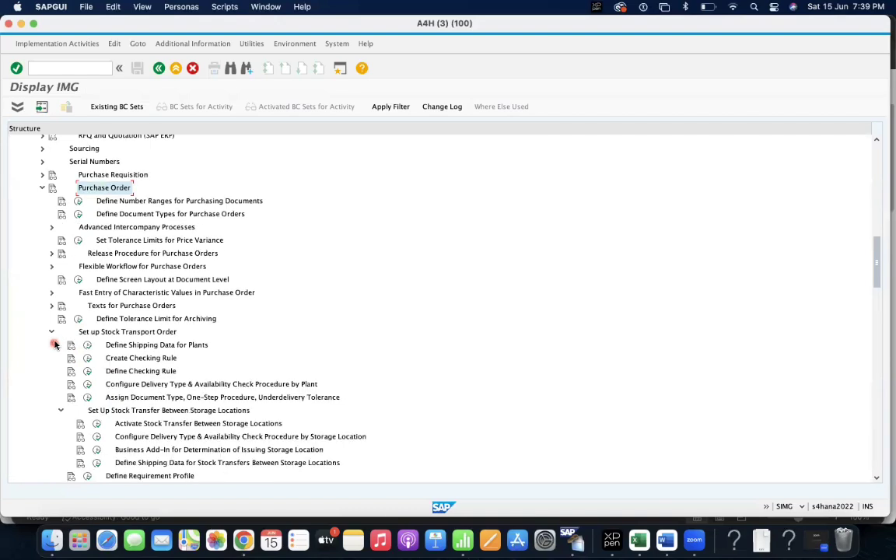
pyautogui.click(116, 333)
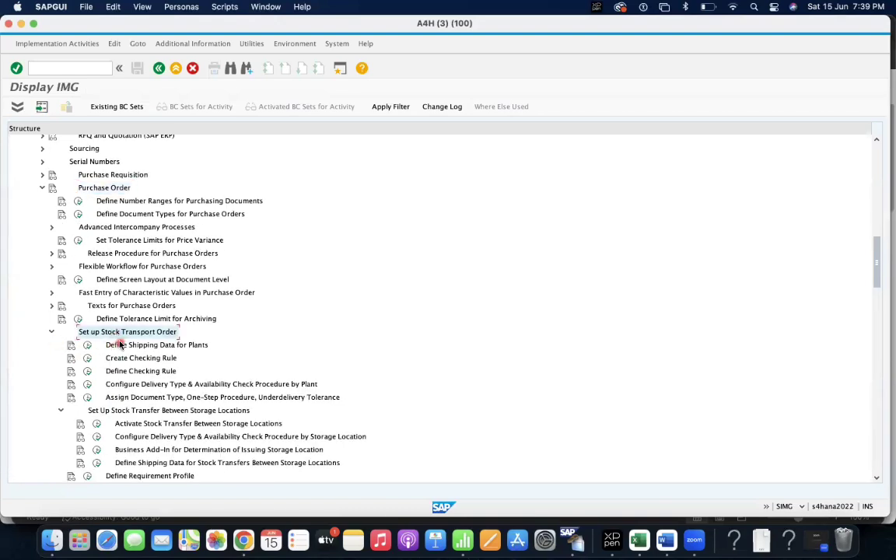
pyautogui.click(128, 410)
pyautogui.scroll(-1, 290, 434)
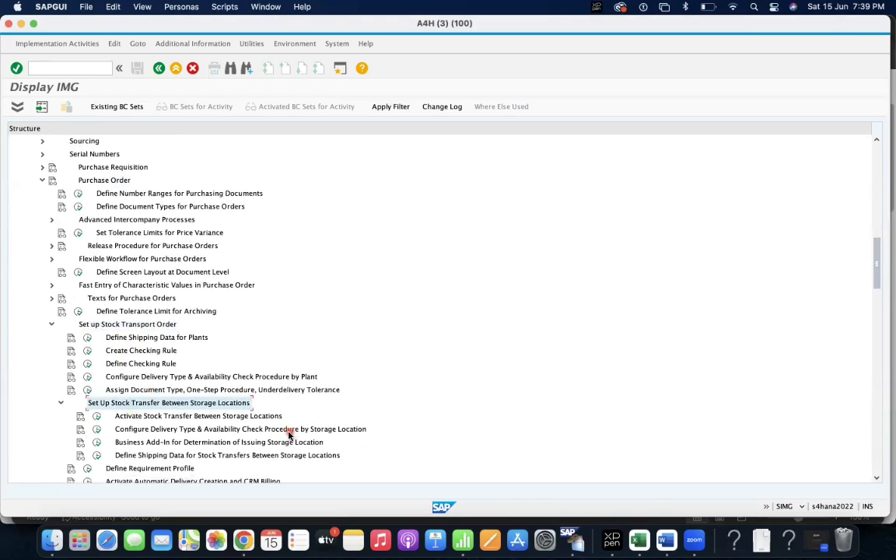
pyautogui.scroll(-5, 290, 434)
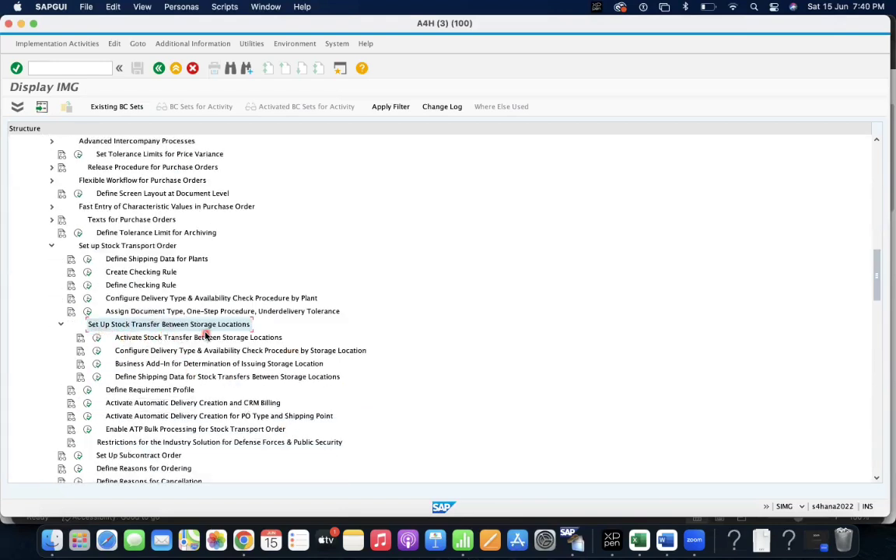
pyautogui.click(168, 377)
# Step: Open the plant shipping data table and jump to plant NS12
pyautogui.click(96, 376)
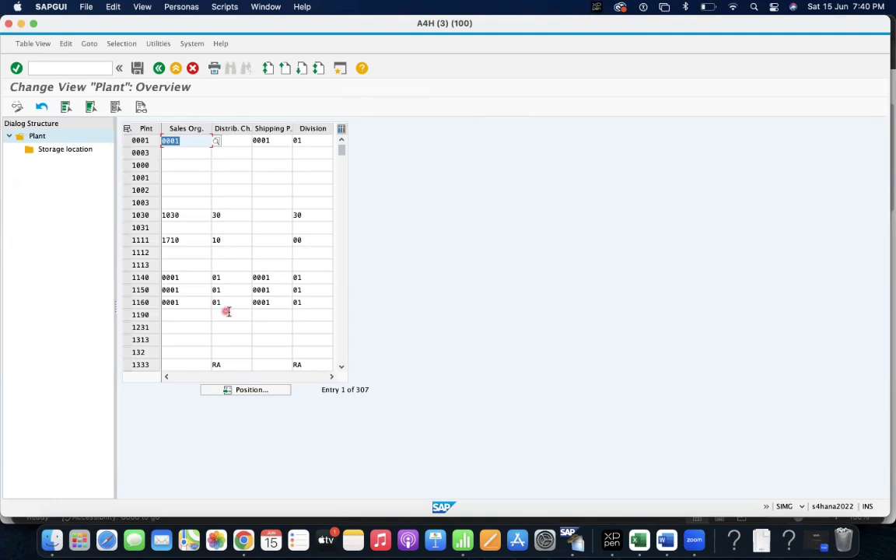
pyautogui.click(237, 393)
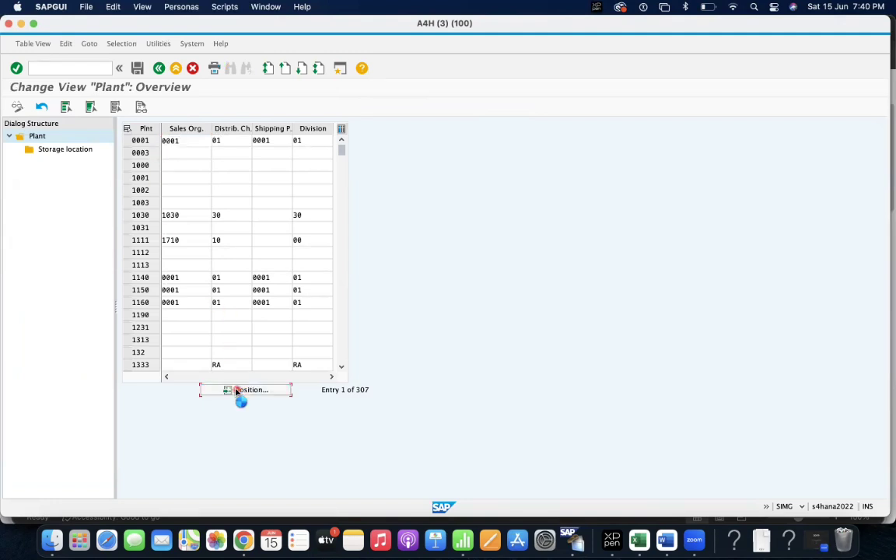
pyautogui.write('nsd1')
pyautogui.press('Return')
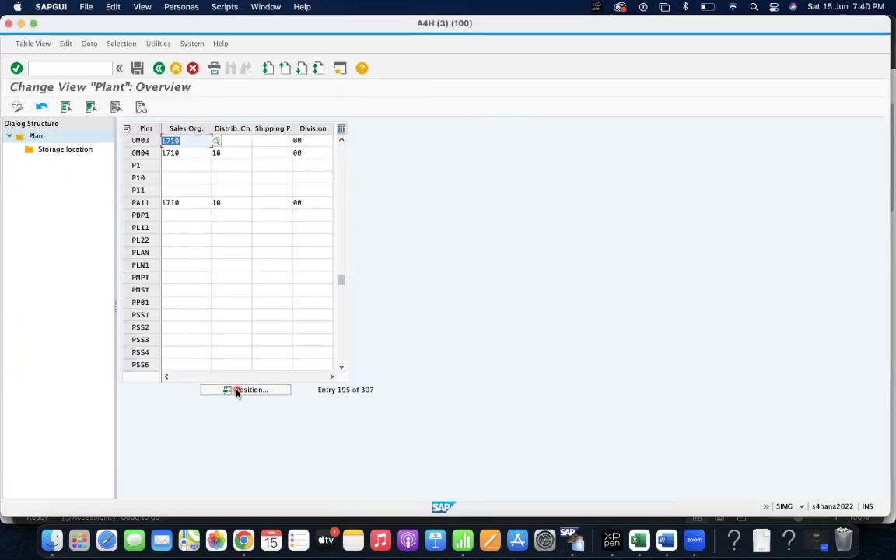
pyautogui.click(237, 392)
pyautogui.write('ns12')
pyautogui.press('Return')
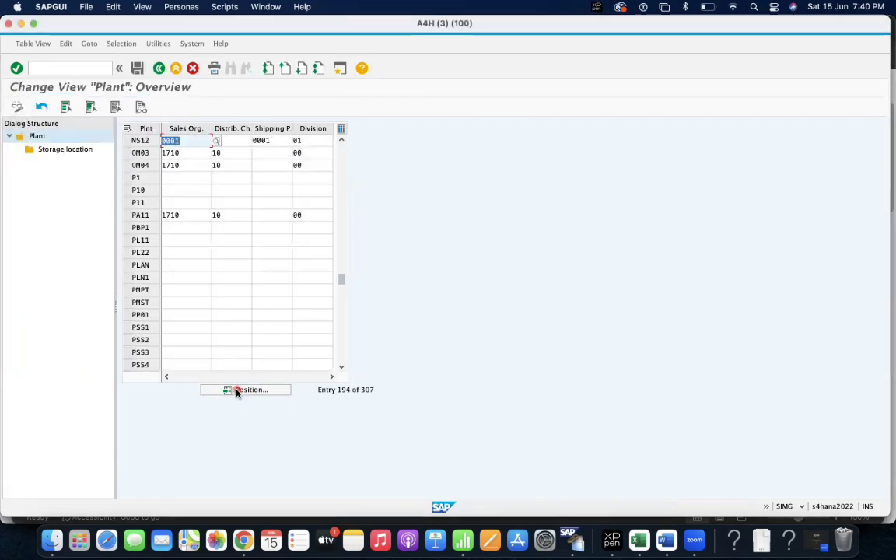
# Step: Set sales organization NS12 for plant NS12 via the search help
pyautogui.click(217, 141)
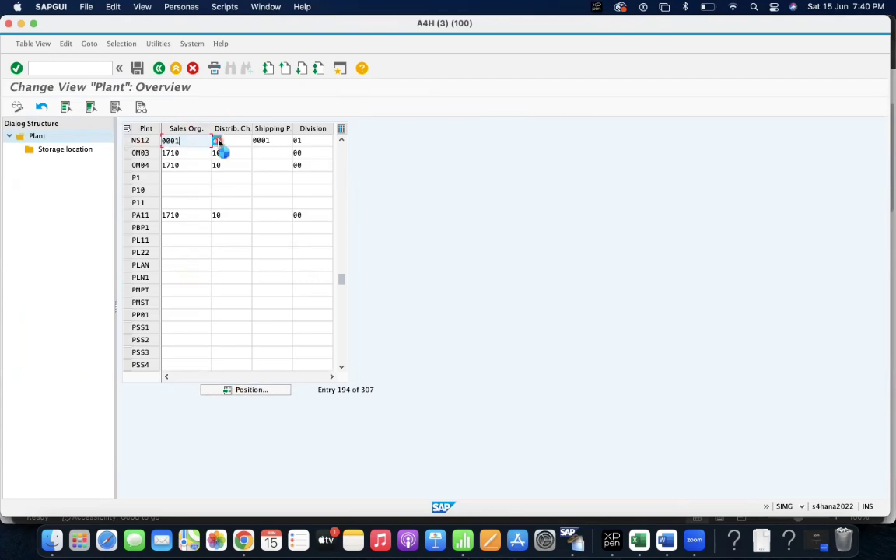
pyautogui.press('F4')
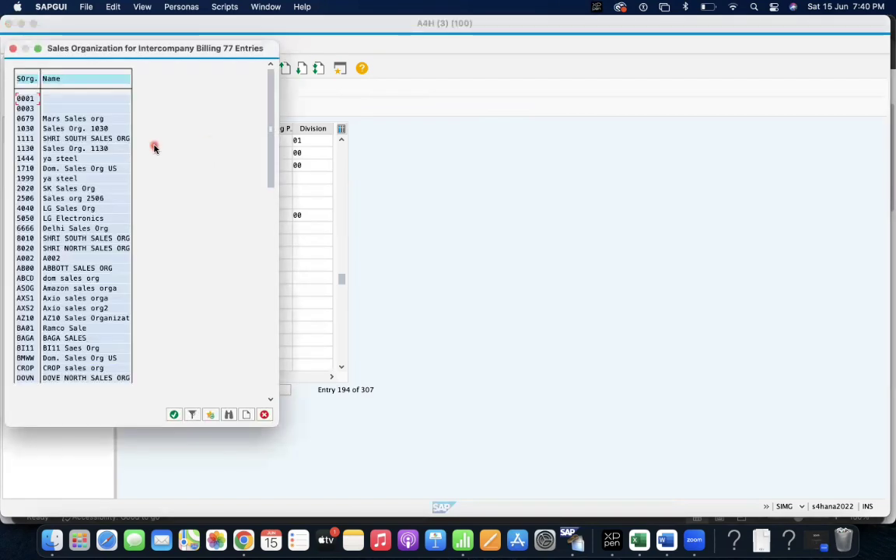
pyautogui.click(228, 414)
pyautogui.write('ns')
pyautogui.press('Return')
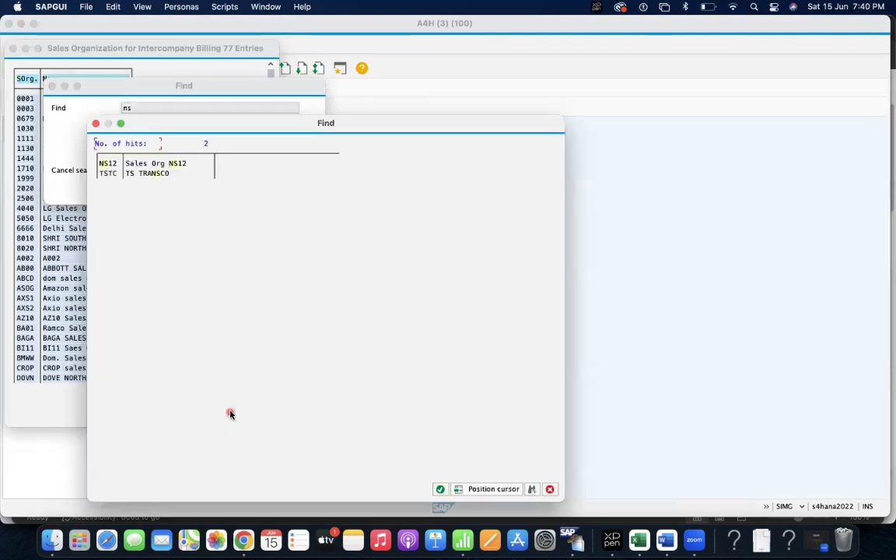
pyautogui.doubleClick(108, 164)
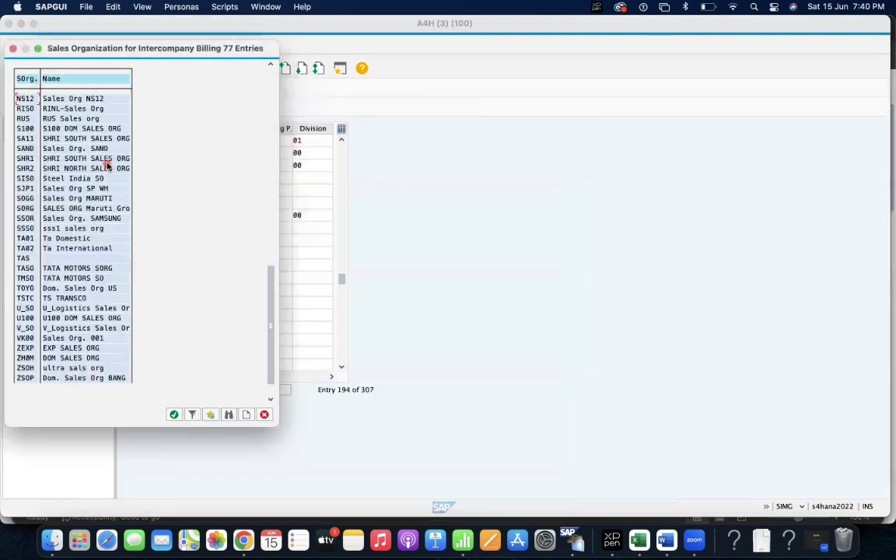
pyautogui.doubleClick(48, 98)
# Step: Set distribution channel 01, shipping point 0001 and division 01 for NS12
pyautogui.click(233, 141)
pyautogui.write('01')
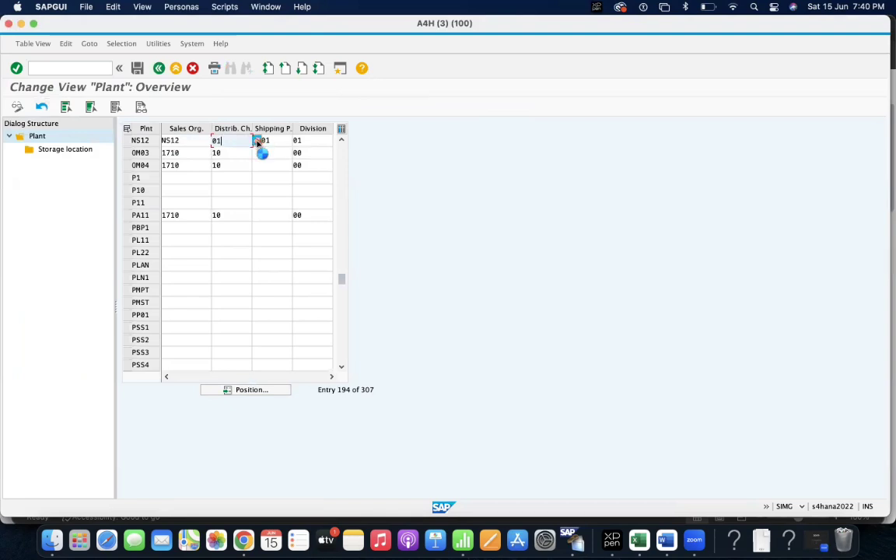
pyautogui.click(256, 142)
pyautogui.doubleClick(53, 98)
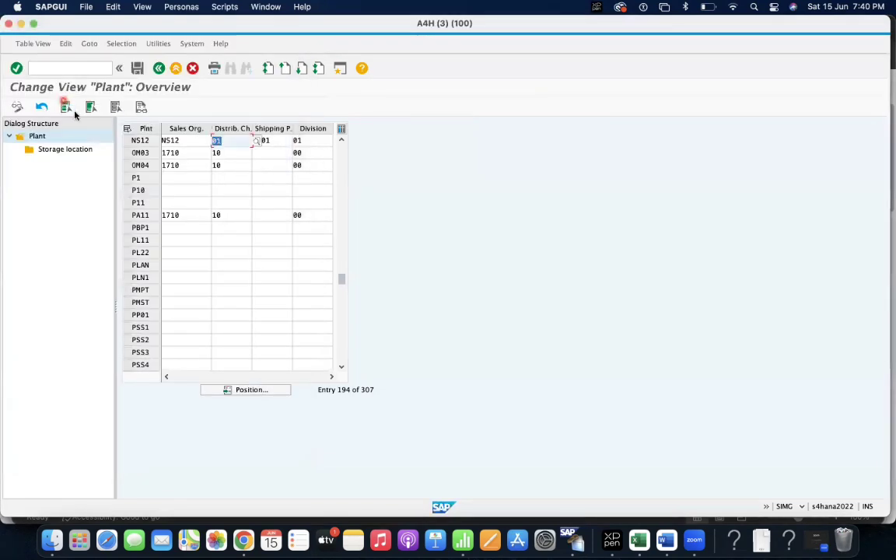
pyautogui.click(278, 141)
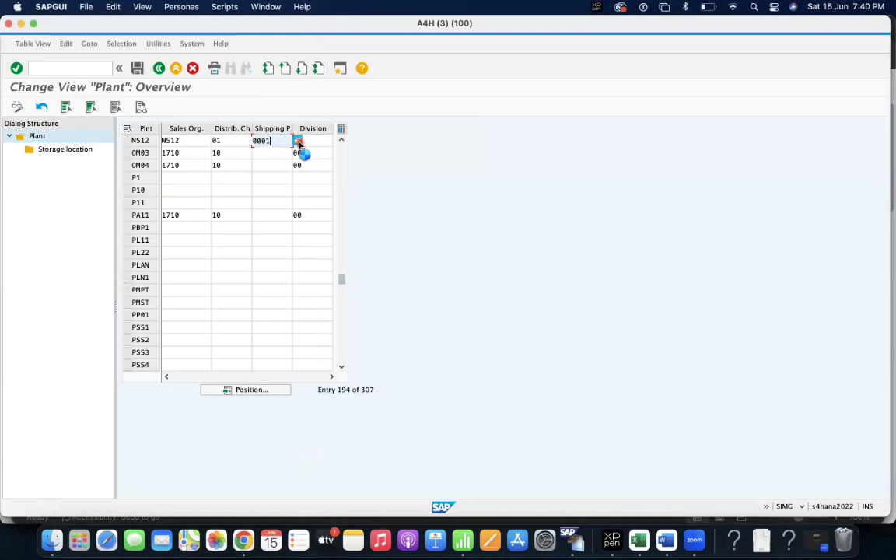
pyautogui.click(297, 142)
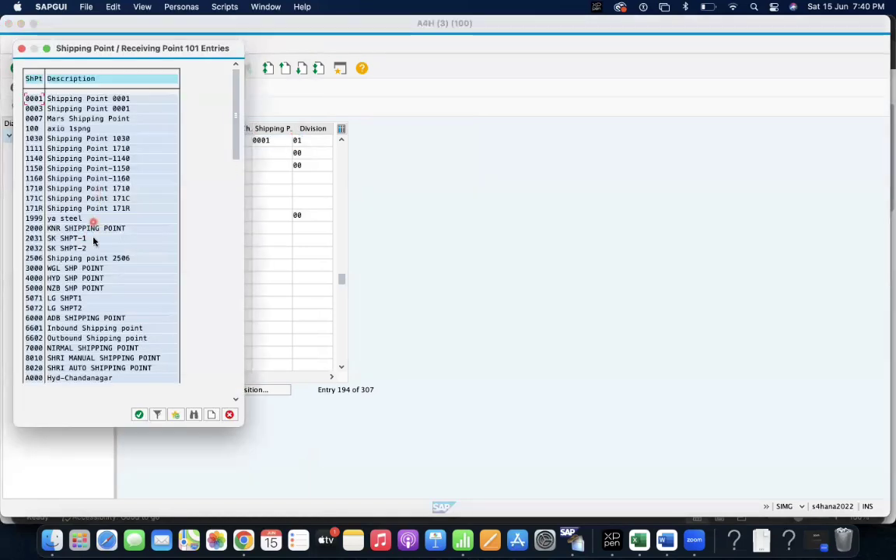
pyautogui.click(64, 99)
pyautogui.doubleClick(65, 99)
pyautogui.click(310, 141)
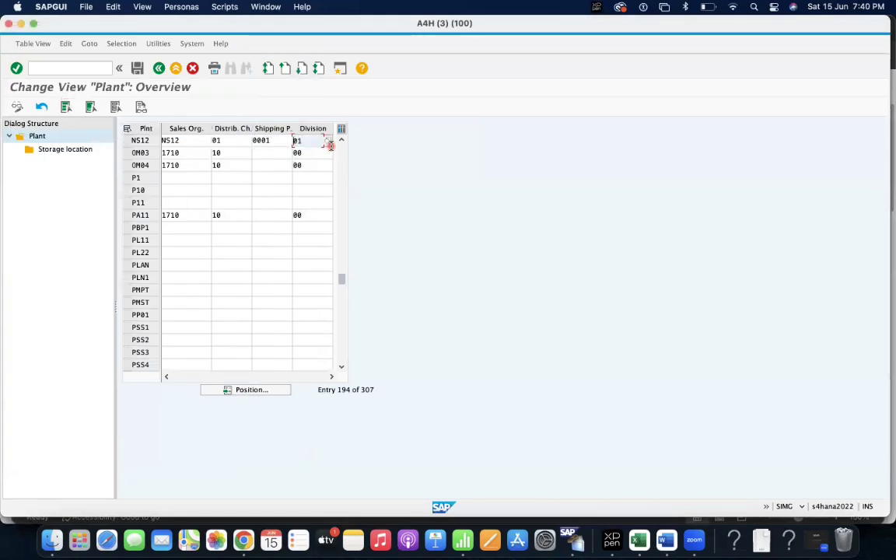
pyautogui.doubleClick(309, 140)
# Step: Open NS12's storage locations and save the plant data to the NS Purchasing Configuration request
pyautogui.doubleClick(66, 151)
pyautogui.click(64, 186)
pyautogui.click(58, 261)
pyautogui.click(199, 128)
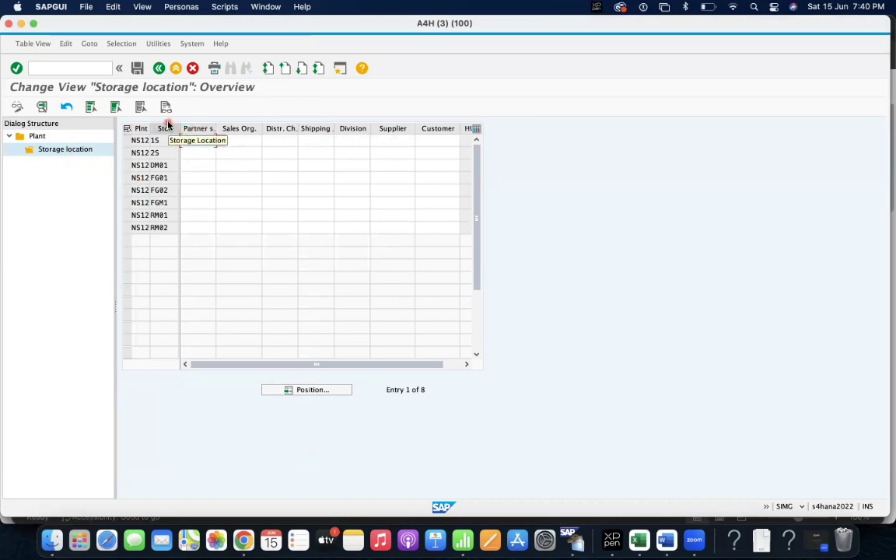
pyautogui.click(135, 69)
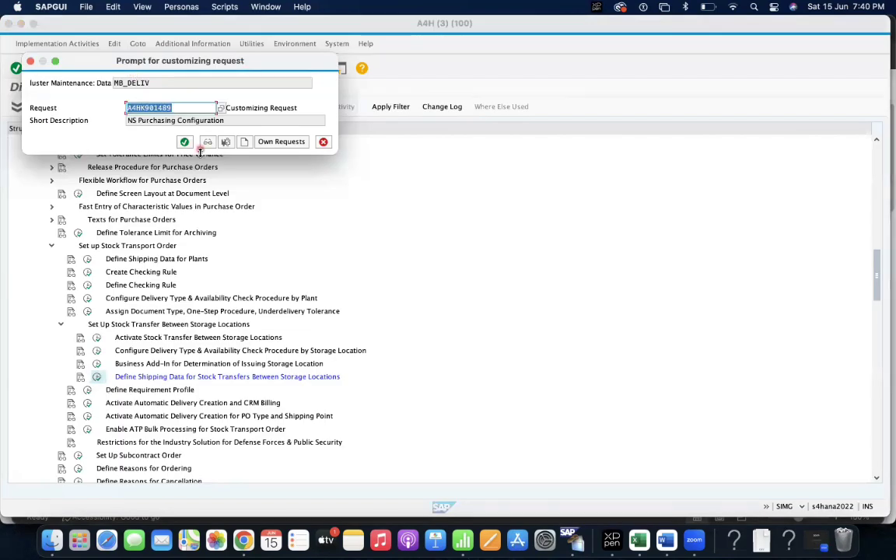
pyautogui.click(186, 140)
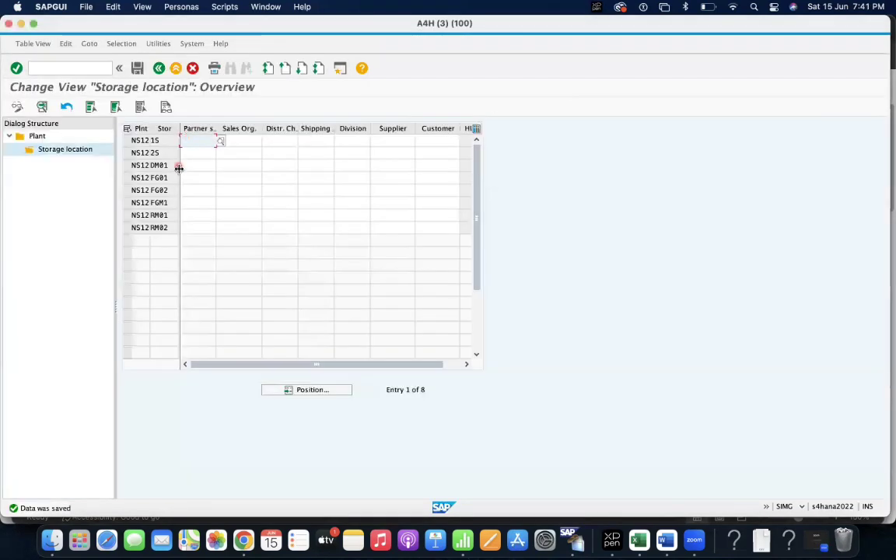
# Step: Widen the partner storage location column to read it, then go back to the plant overview
pyautogui.click(242, 179)
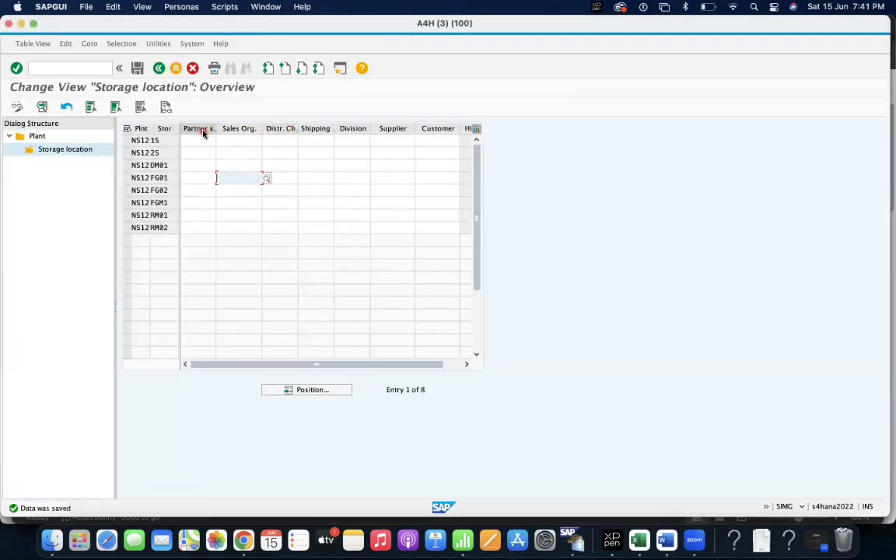
pyautogui.moveTo(216, 128); pyautogui.dragTo(239, 129)
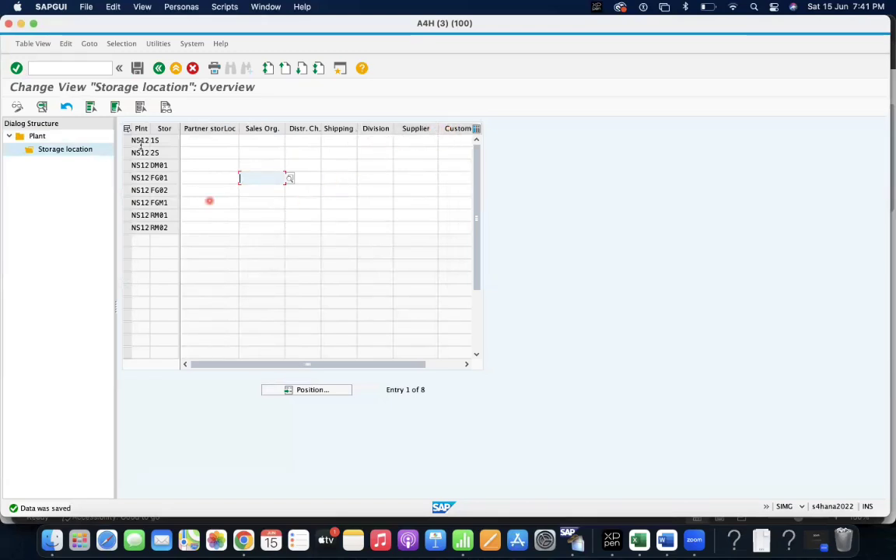
pyautogui.click(159, 69)
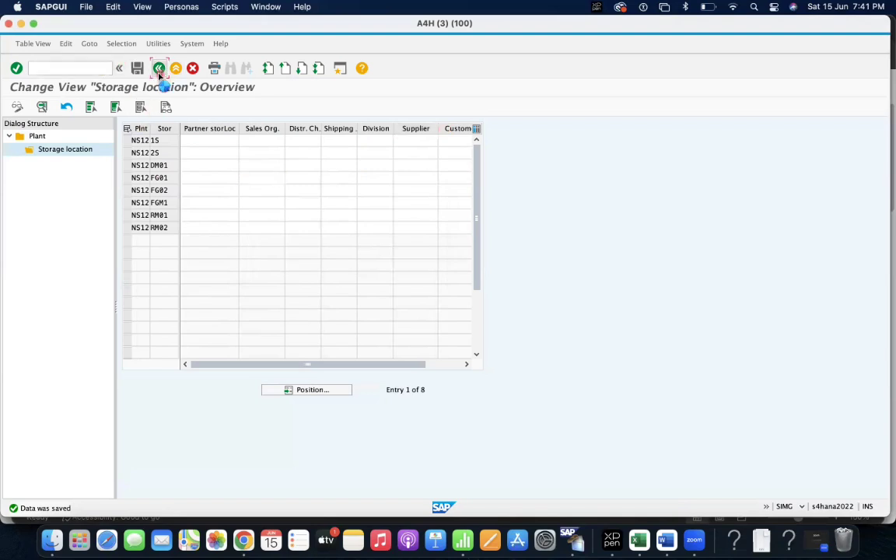
# Step: Run Define Shipping Data for Plants, view plant 1001's details, and return to the IMG
pyautogui.click(158, 69)
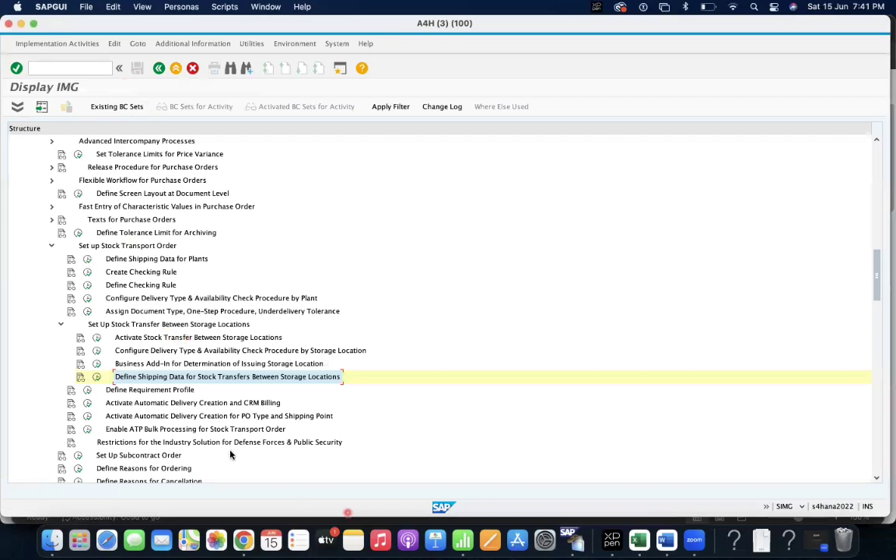
pyautogui.click(108, 261)
pyautogui.click(88, 259)
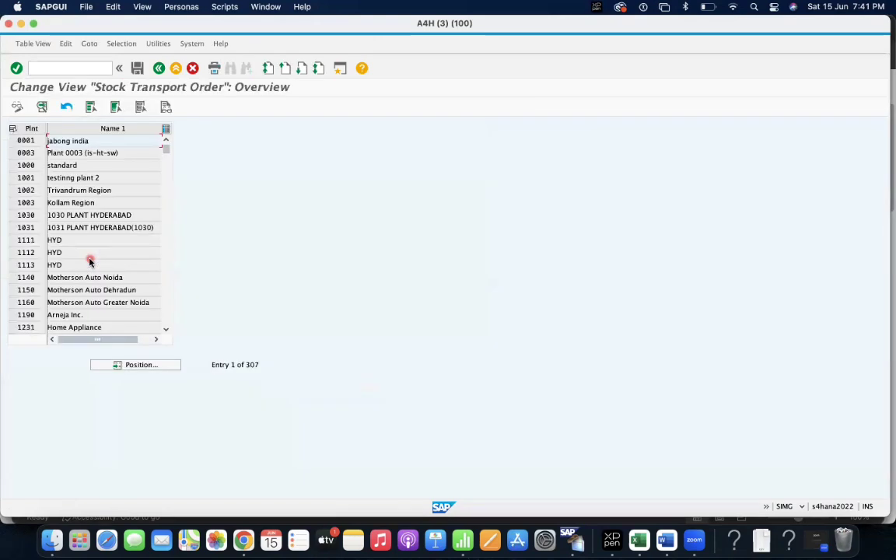
pyautogui.click(13, 178)
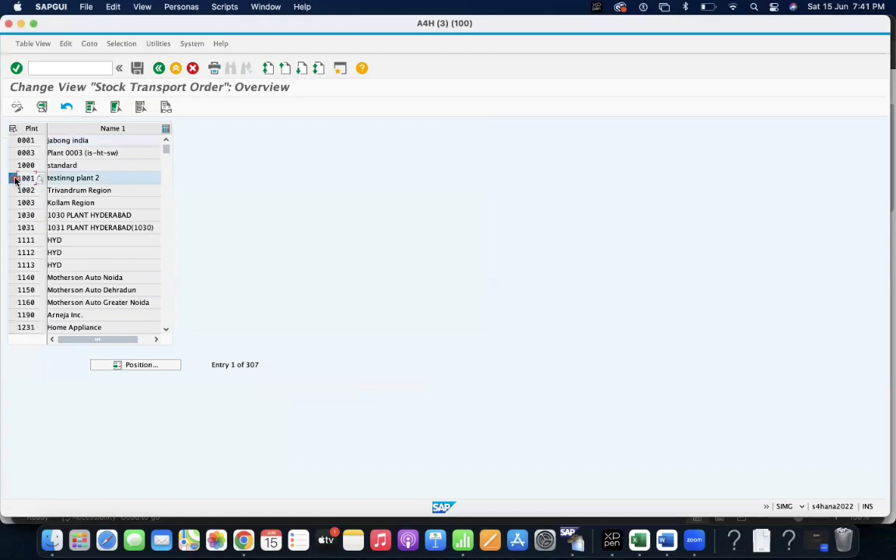
pyautogui.click(41, 108)
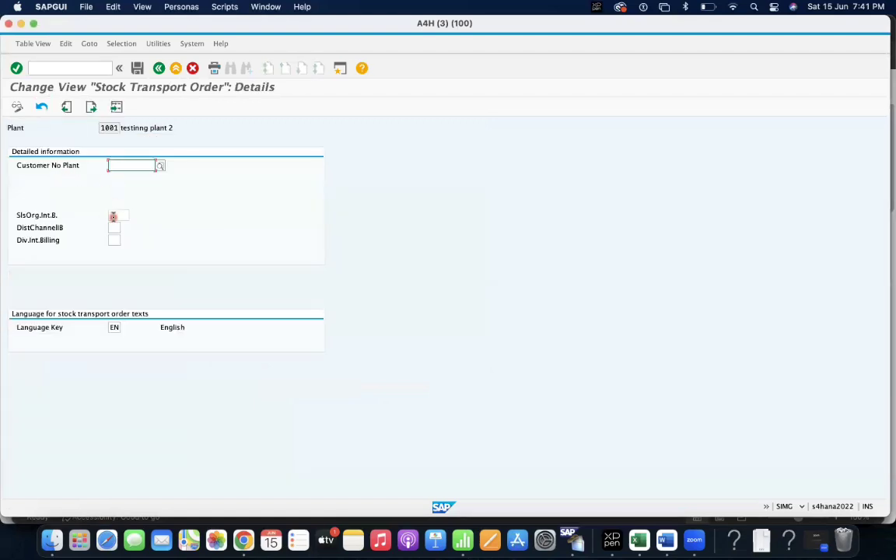
pyautogui.click(159, 69)
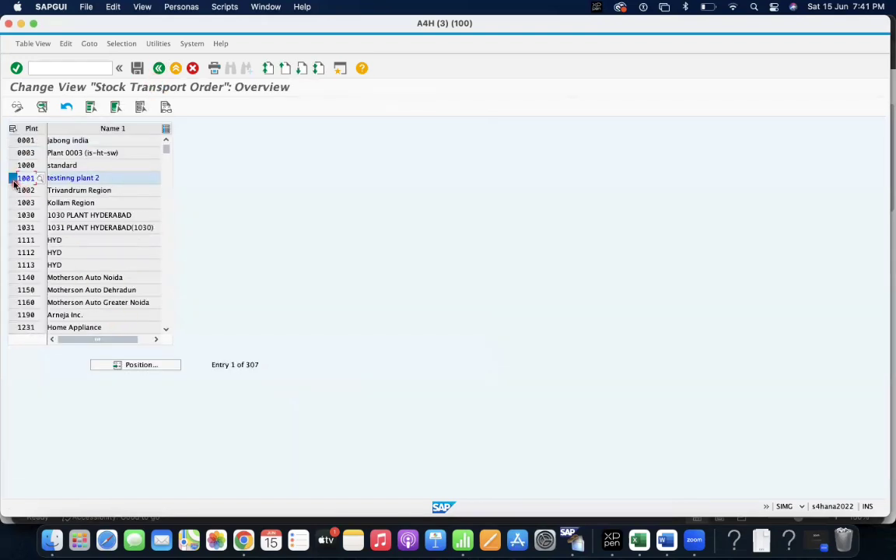
pyautogui.click(13, 180)
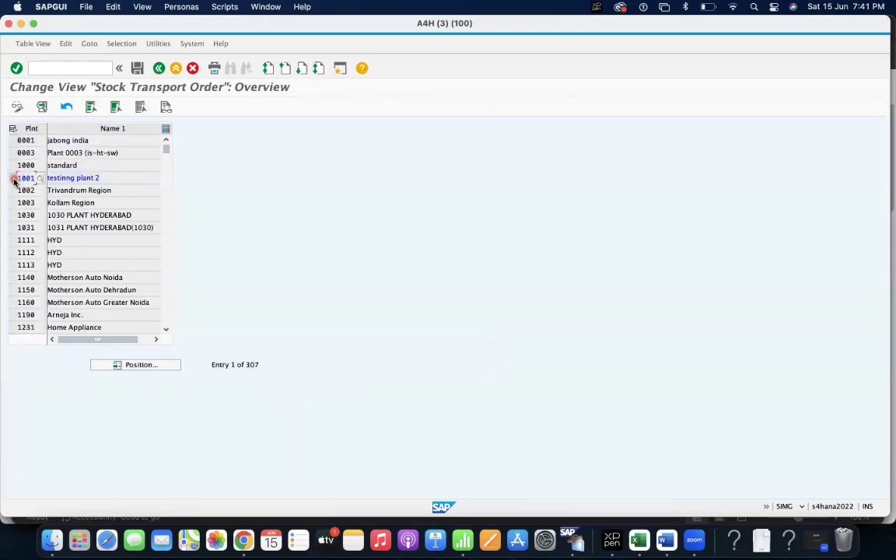
pyautogui.click(159, 69)
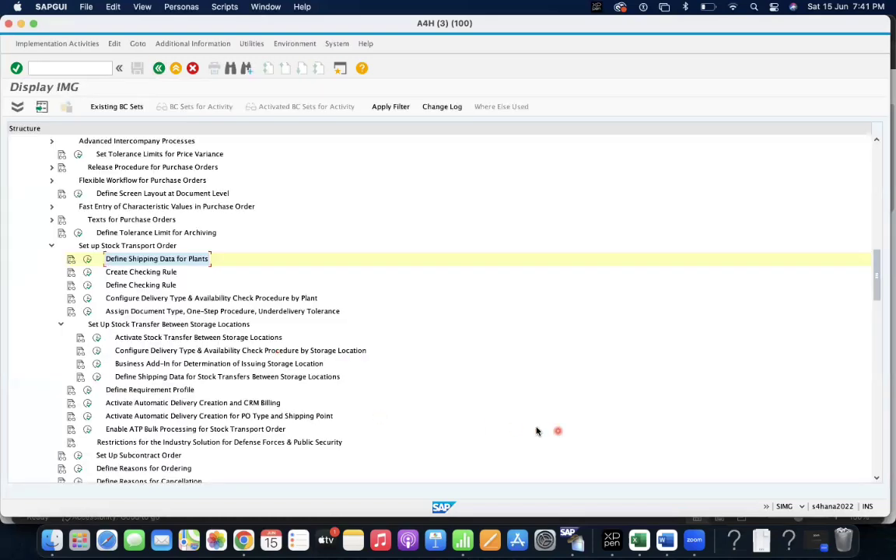
pyautogui.click(150, 378)
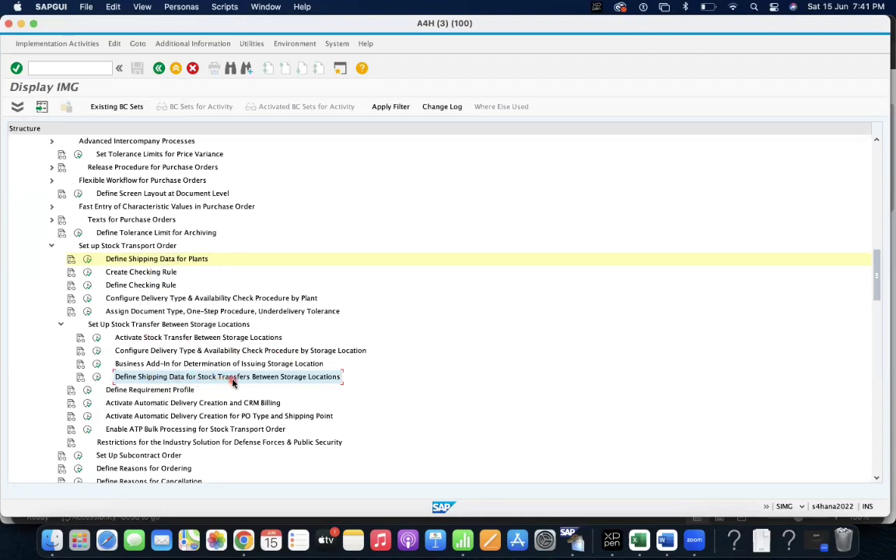
pyautogui.scroll(1, 286, 442)
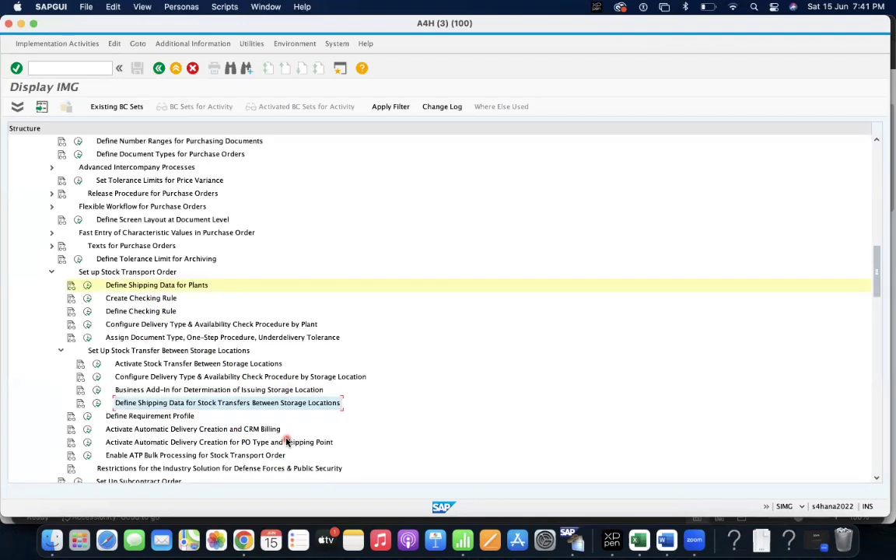
pyautogui.scroll(-4, 286, 442)
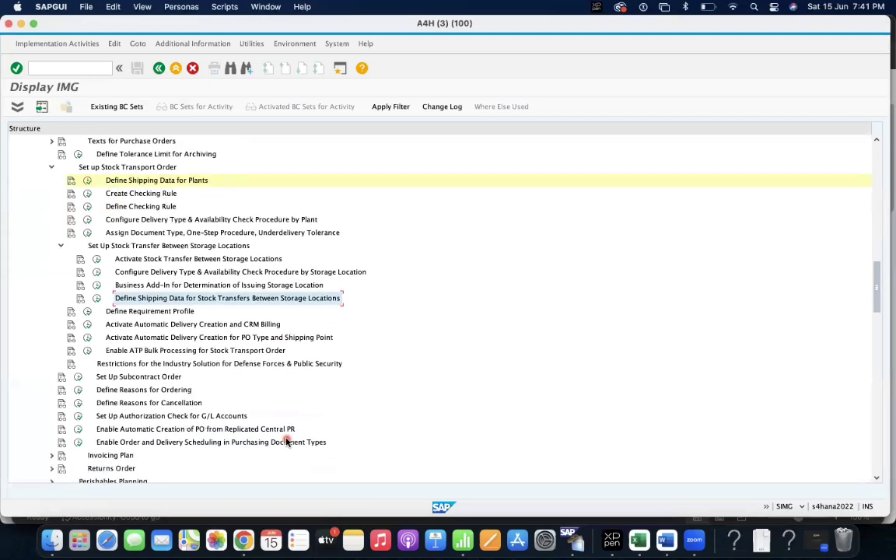